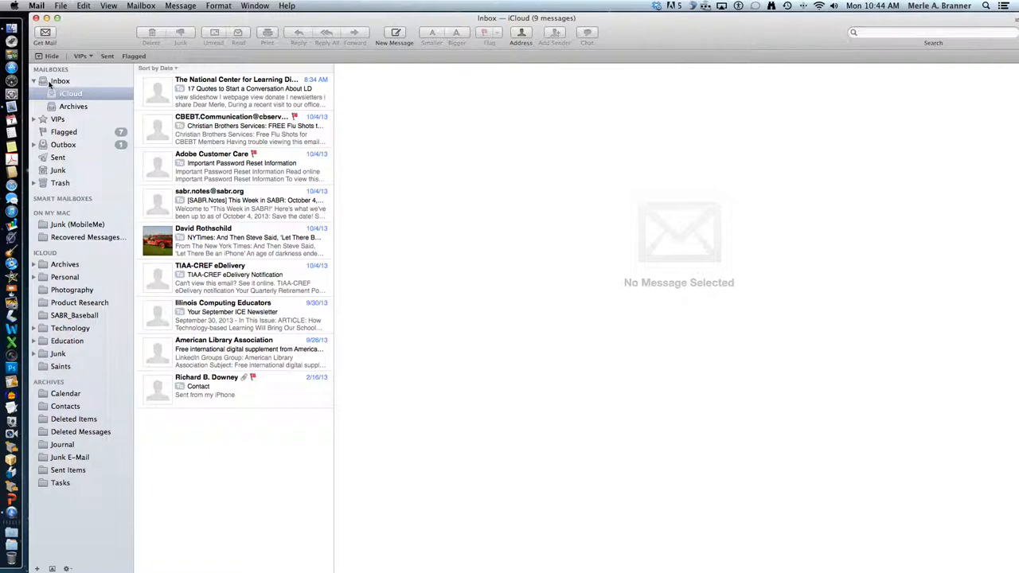
- Start a new message to the suggested contact with the subject 'Test Mail for Video'
{"action": "left_click", "coordinate": [38, 57]}
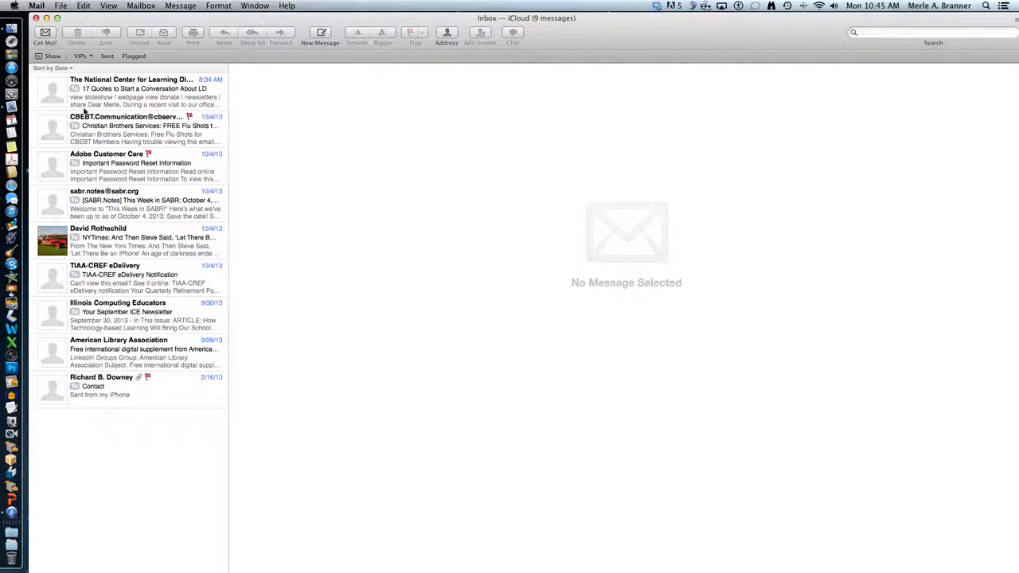
{"action": "left_click", "coordinate": [39, 57]}
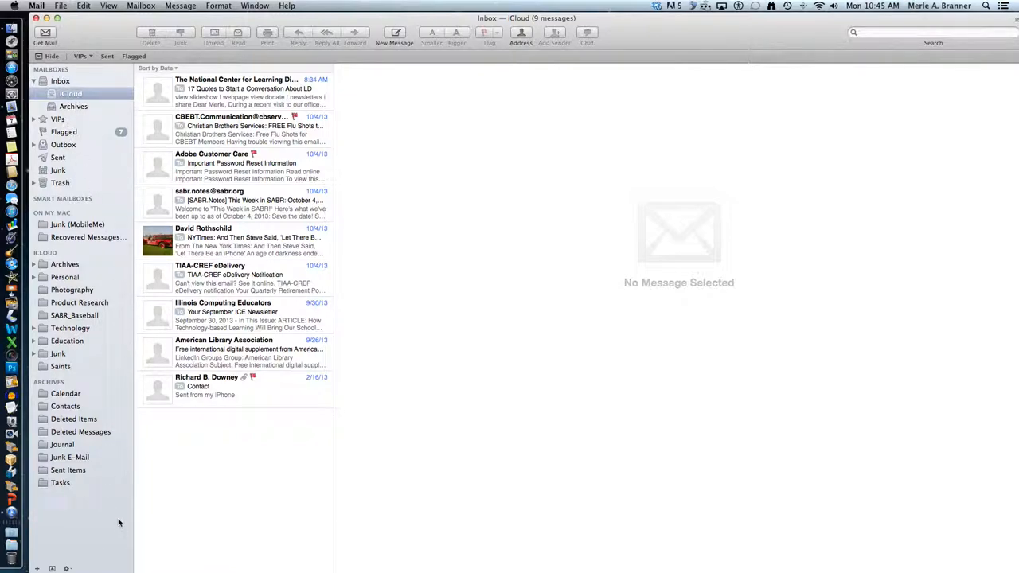
{"action": "left_click", "coordinate": [397, 33]}
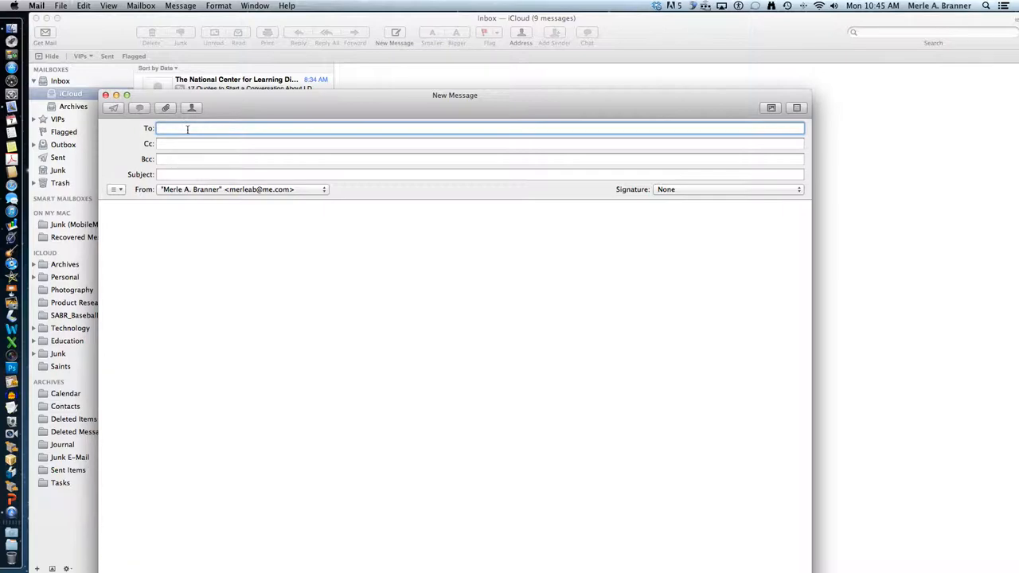
{"action": "type", "text": "red"}
{"action": "left_click", "coordinate": [297, 128]}
{"action": "key", "text": "Return"}
{"action": "left_click", "coordinate": [177, 177]}
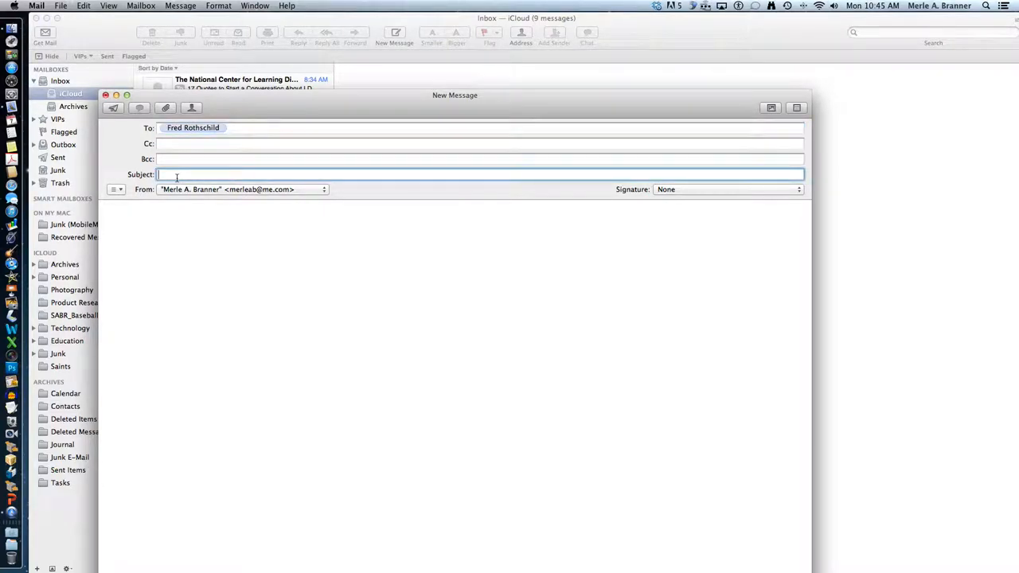
{"action": "type", "text": "Test "}
{"action": "type", "text": "mail"}
{"action": "type", "text": "Mail"}
{"action": "type", "text": " for V"}
{"action": "type", "text": "ideo"}
- Add your own address as a second recipient and check the available sending accounts
{"action": "left_click", "coordinate": [222, 130]}
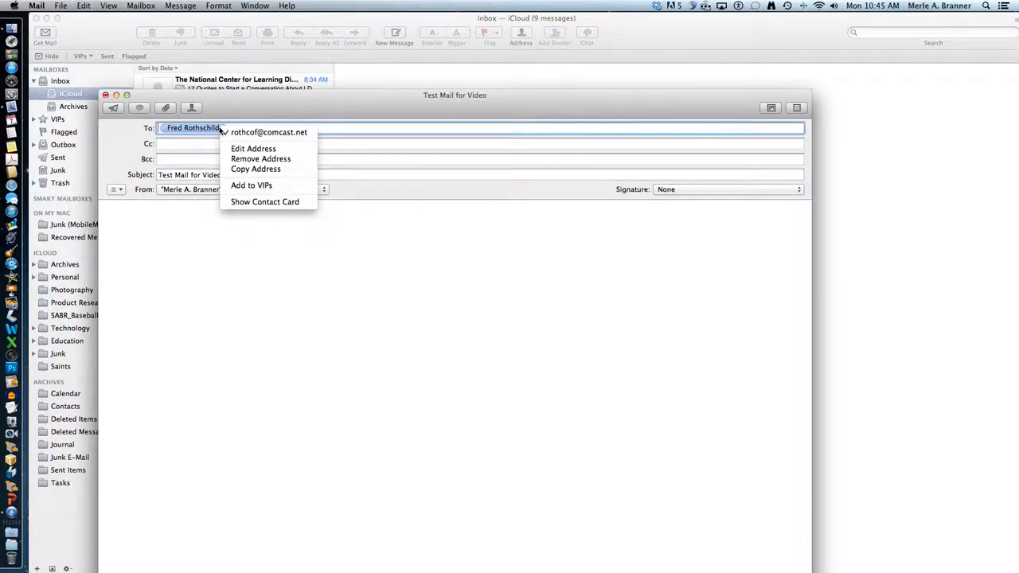
{"action": "left_click", "coordinate": [336, 130]}
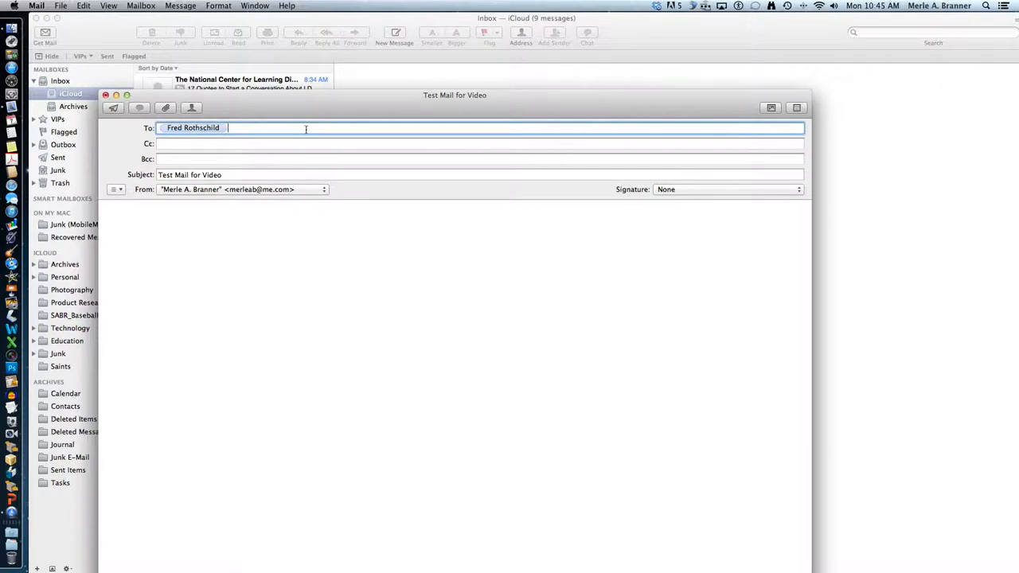
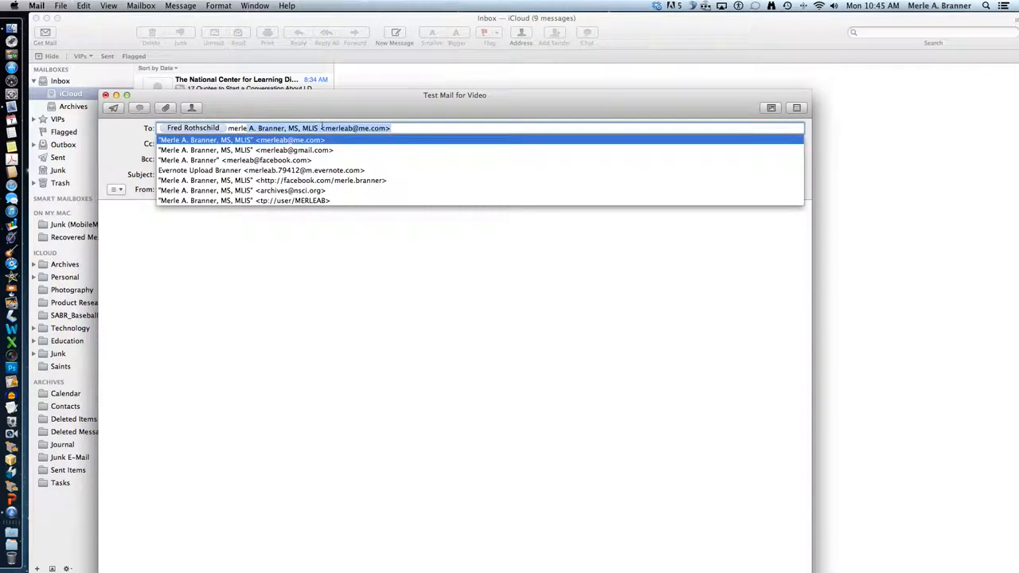
{"action": "key", "text": "Return"}
{"action": "left_click", "coordinate": [167, 234]}
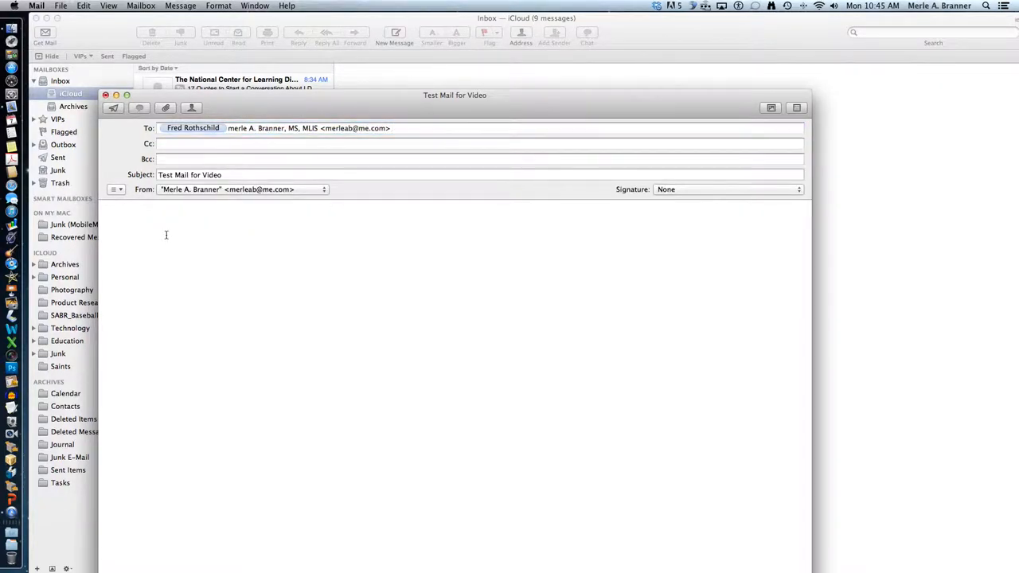
{"action": "left_click", "coordinate": [263, 190]}
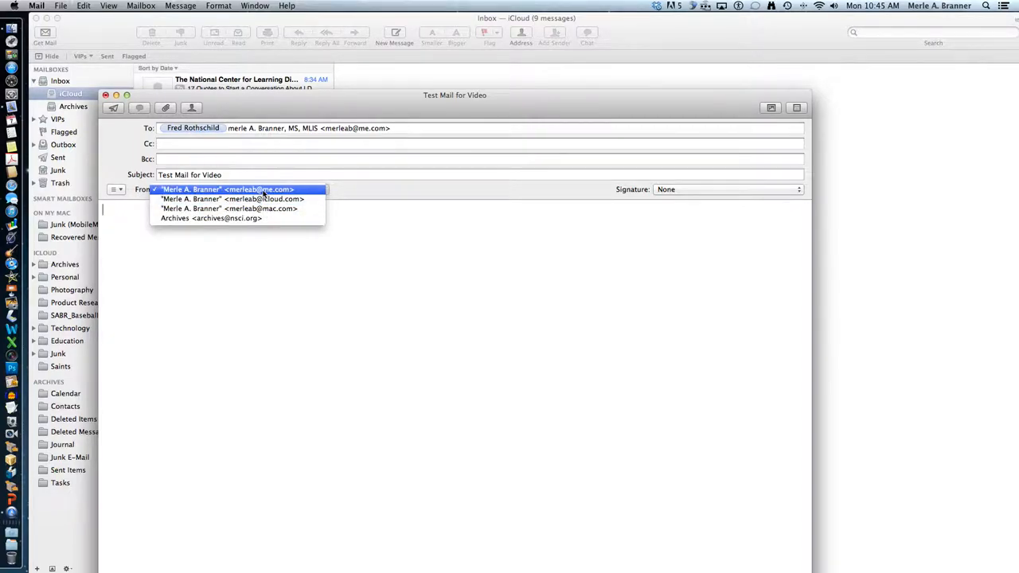
- Keep the current sending account and insert the full contact-details signature
{"action": "left_click", "coordinate": [263, 191]}
{"action": "left_click", "coordinate": [725, 191]}
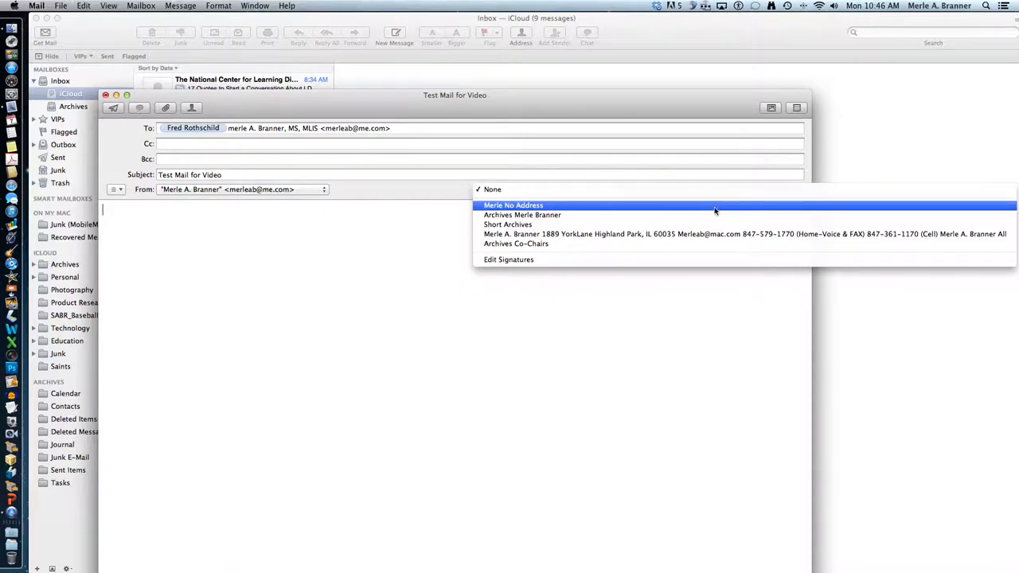
{"action": "left_click", "coordinate": [711, 236]}
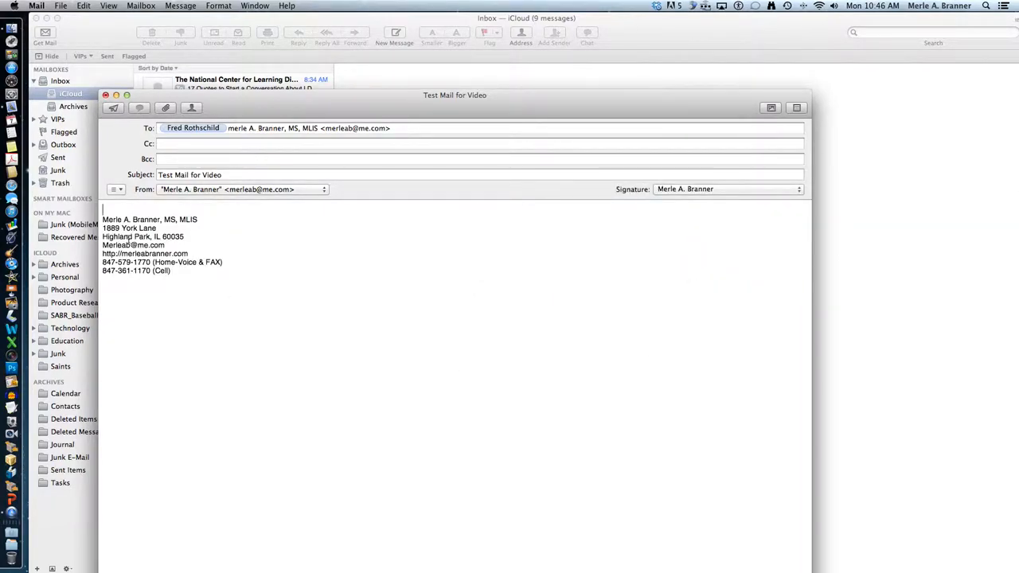
- Write a greeting and the note 'Trash this message I am just testing the program out.'
{"action": "type", "text": "Dear Fred"}
{"action": "key", "text": "Return"}
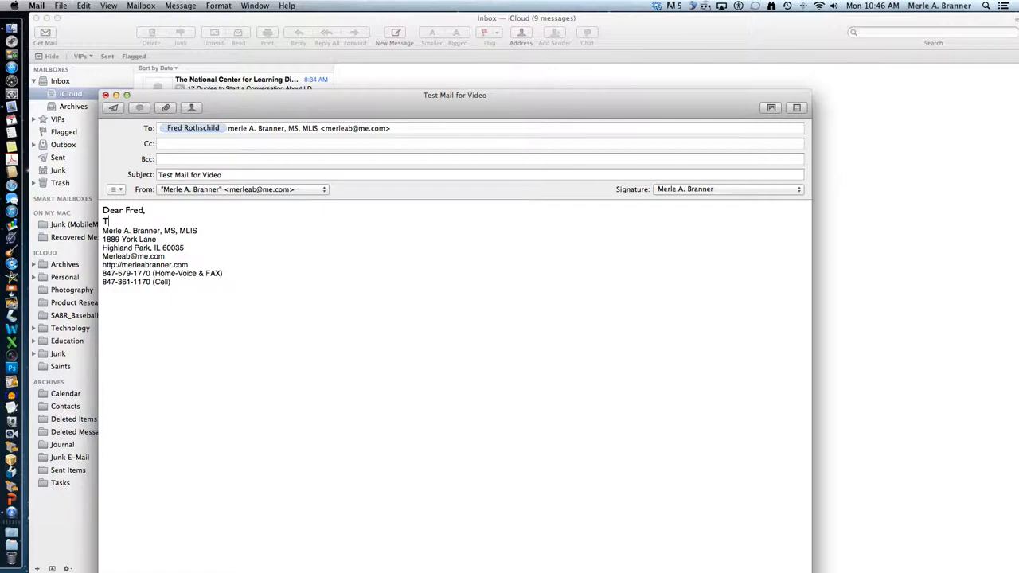
{"action": "type", "text": "Trash this message I am just testing the program"}
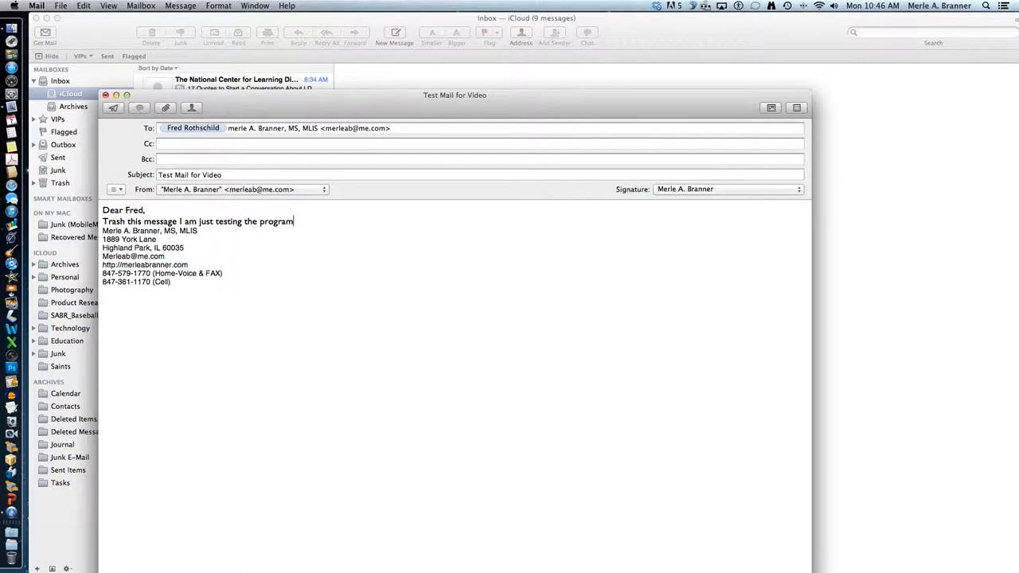
{"action": "type", "text": " out."}
{"action": "key", "text": "Return"}
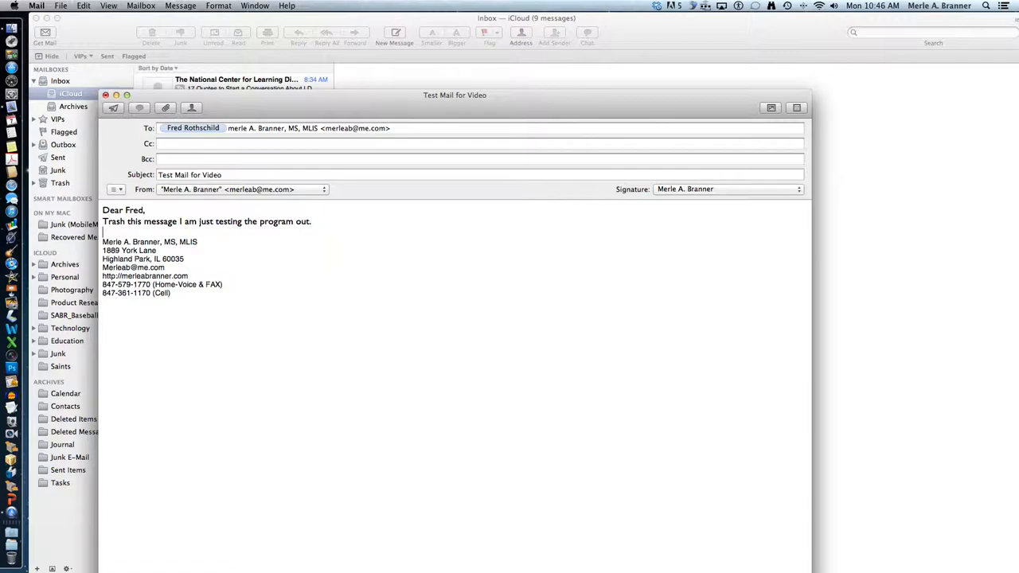
- Remove the other contact so only your own address remains, and add a first-name sign-off
{"action": "left_click", "coordinate": [203, 130]}
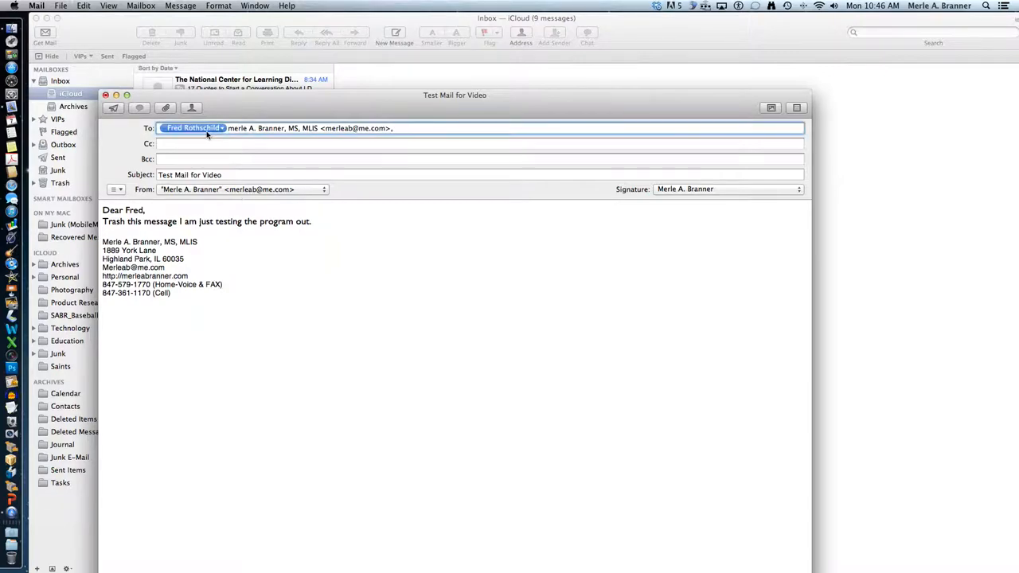
{"action": "key", "text": "BackSpace"}
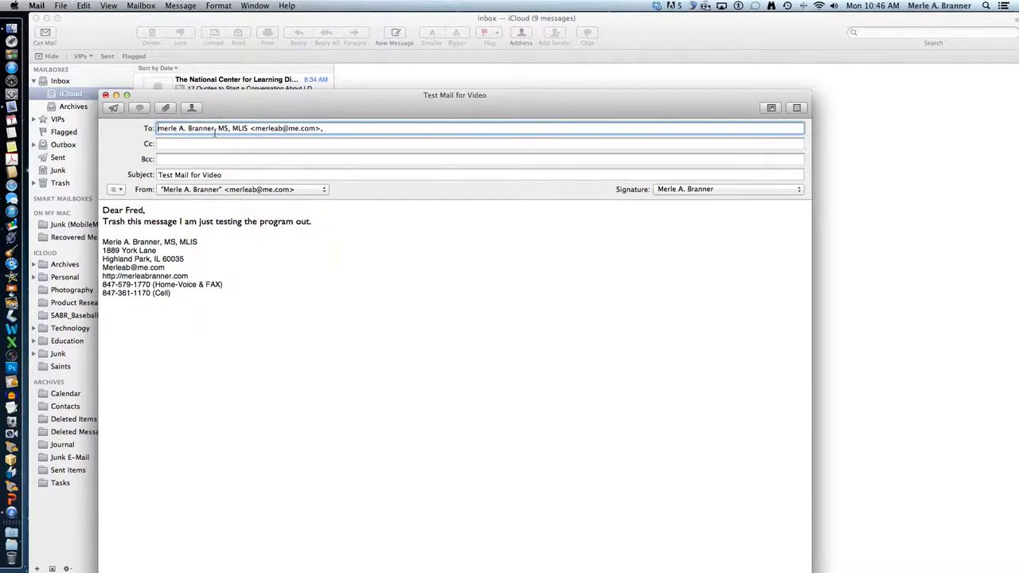
{"action": "left_click_drag", "start_coordinate": [254, 129], "coordinate": [157, 129]}
{"action": "key", "text": "BackSpace"}
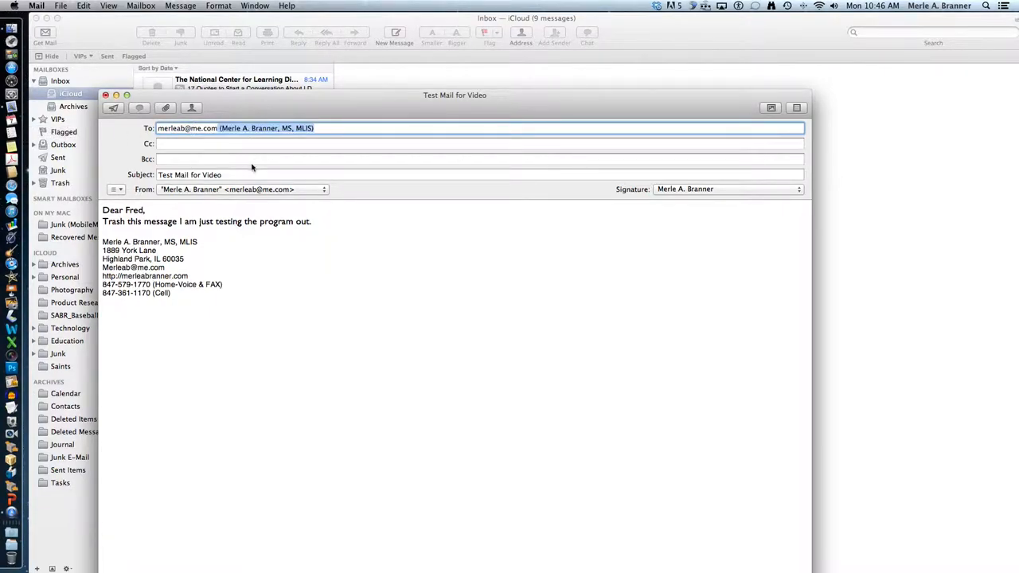
{"action": "key", "text": "Return"}
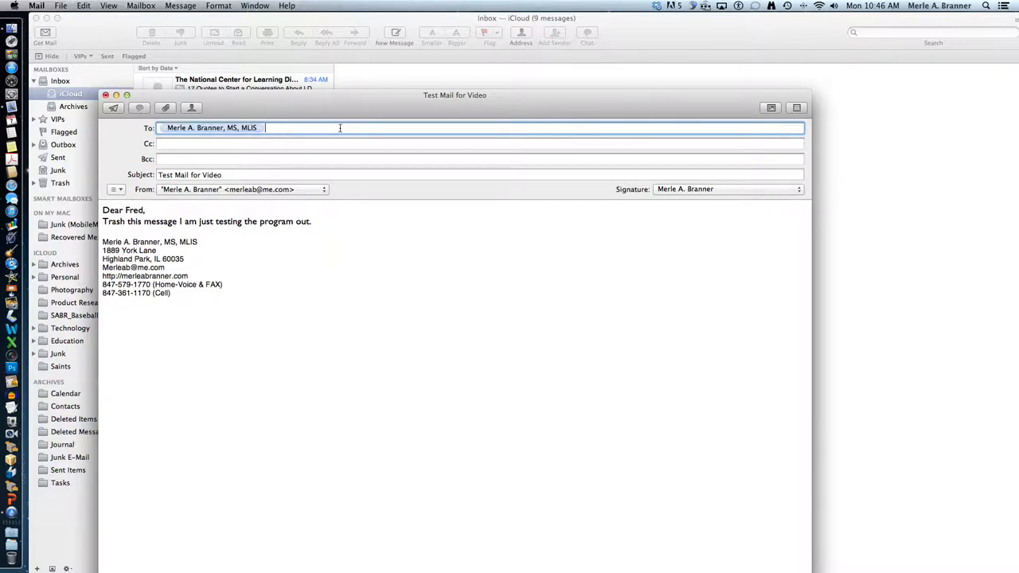
{"action": "left_click", "coordinate": [140, 231]}
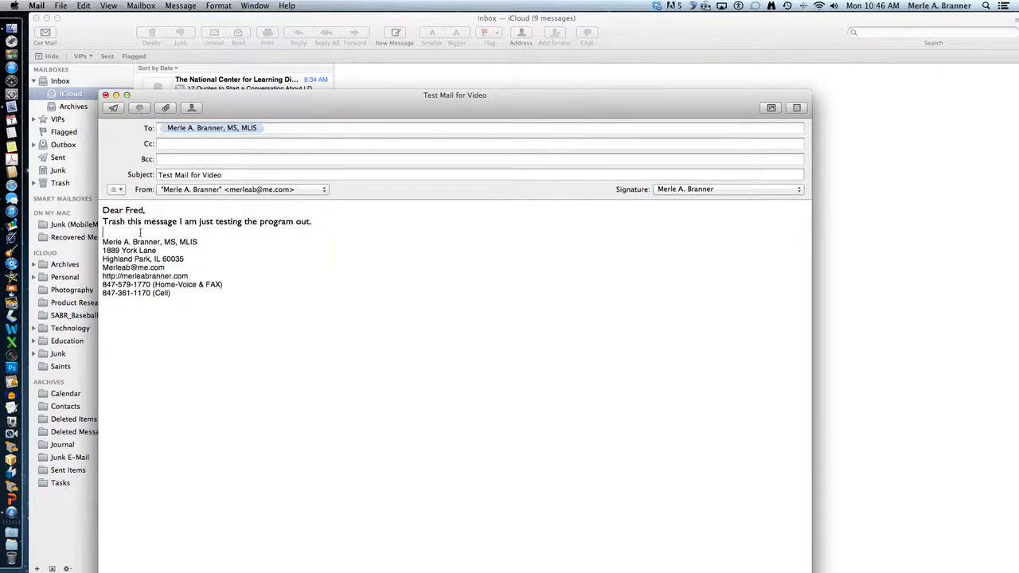
{"action": "type", "text": "Merle"}
- Minimize the mailbox window, raise the compose window, and add a blank line below the note
{"action": "left_click", "coordinate": [46, 18]}
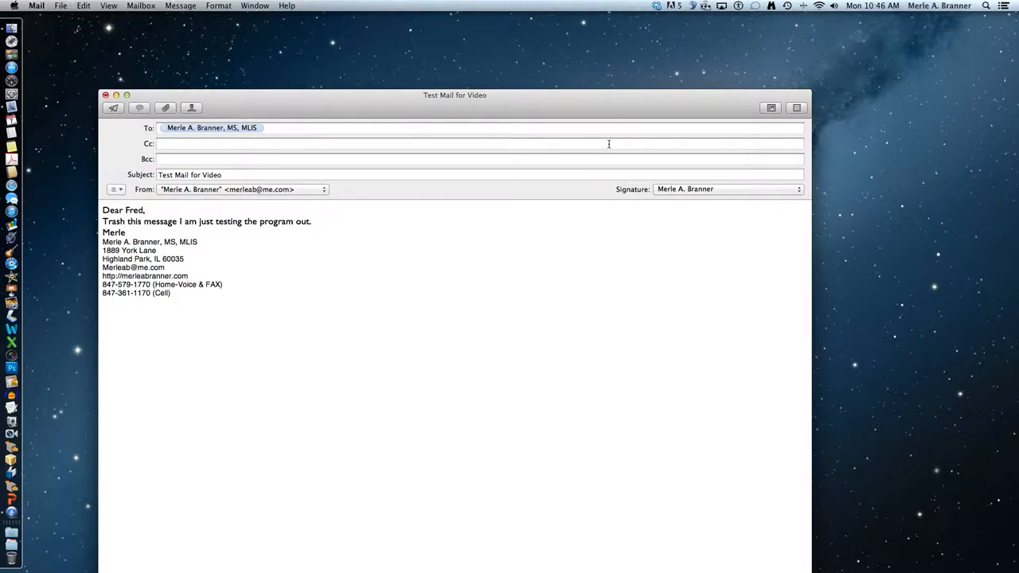
{"action": "left_click_drag", "start_coordinate": [403, 107], "coordinate": [402, 54]}
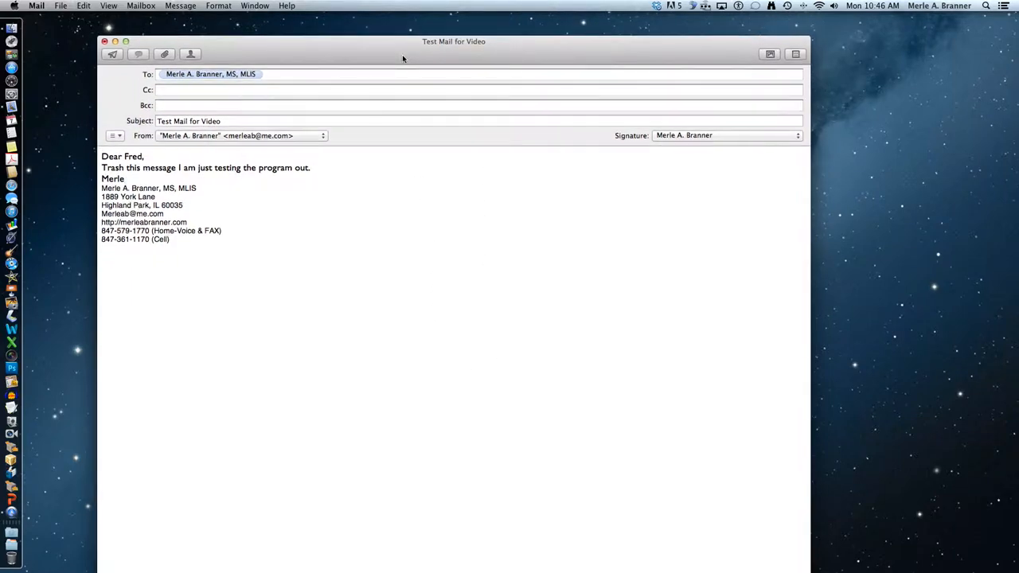
{"action": "left_click", "coordinate": [345, 167]}
{"action": "key", "text": "Return"}
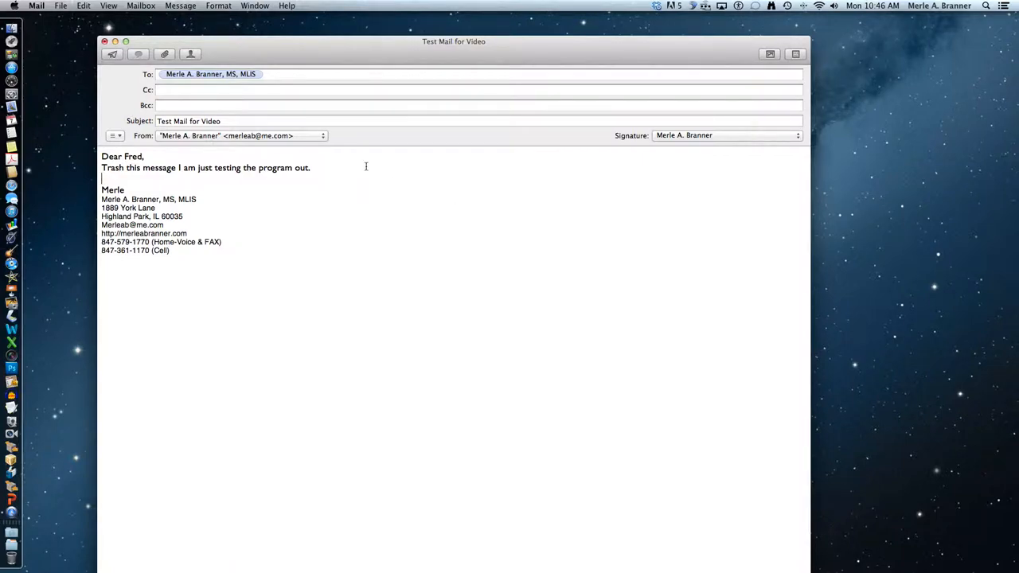
- Attach the devere-504ds.pdf brochure from Dropbox to the message
{"action": "left_click", "coordinate": [166, 55]}
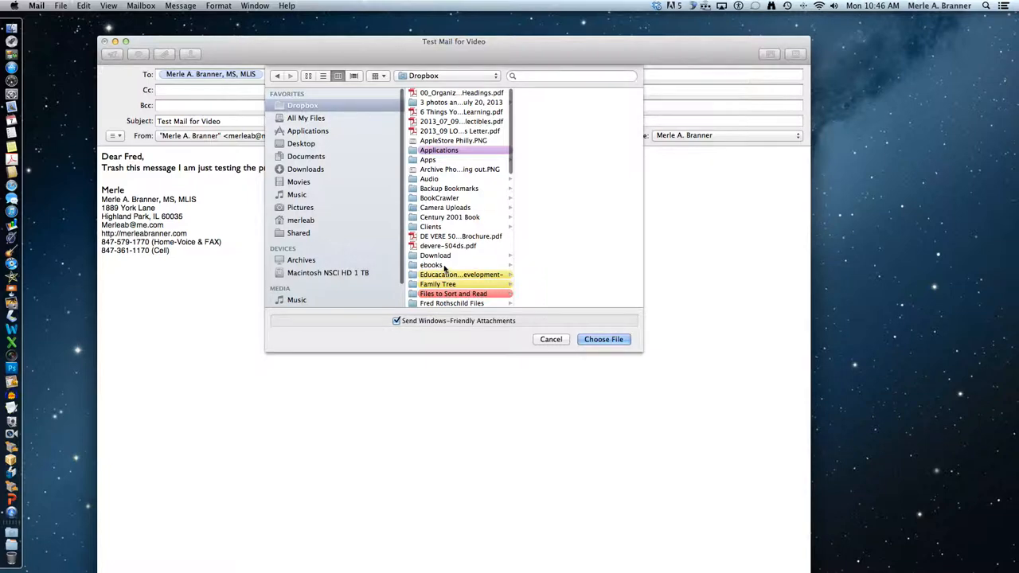
{"action": "left_click", "coordinate": [442, 246]}
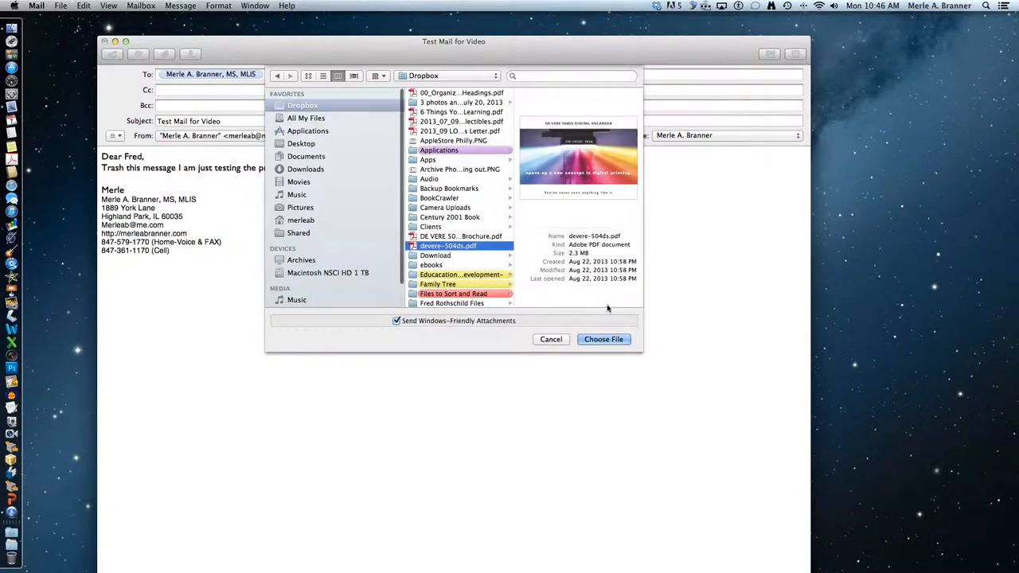
{"action": "left_click", "coordinate": [603, 339]}
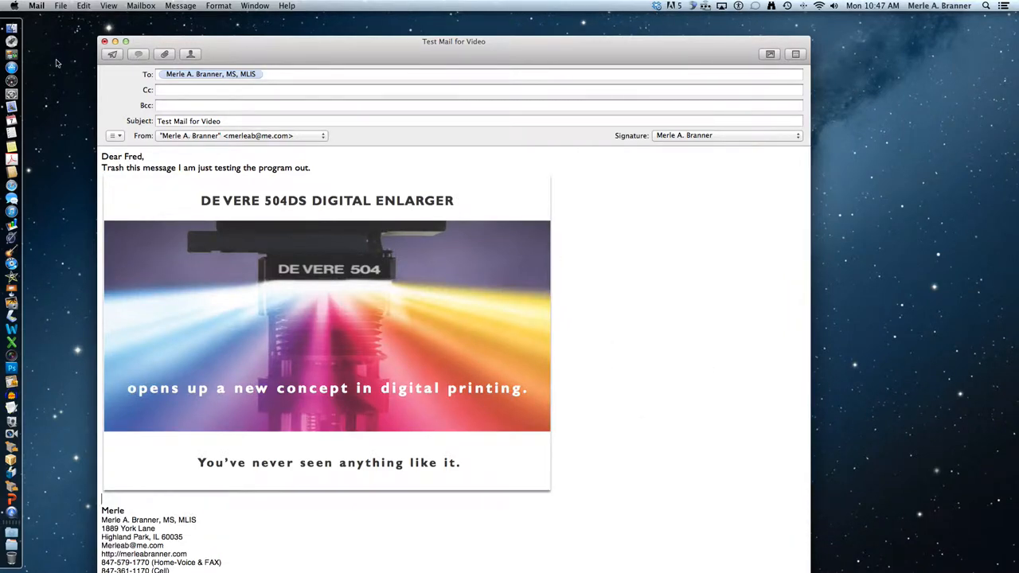
- Drag DSCN0763.jpg from Pictures > Desktop Photos > Primary Display into the email body
{"action": "left_click", "coordinate": [12, 28]}
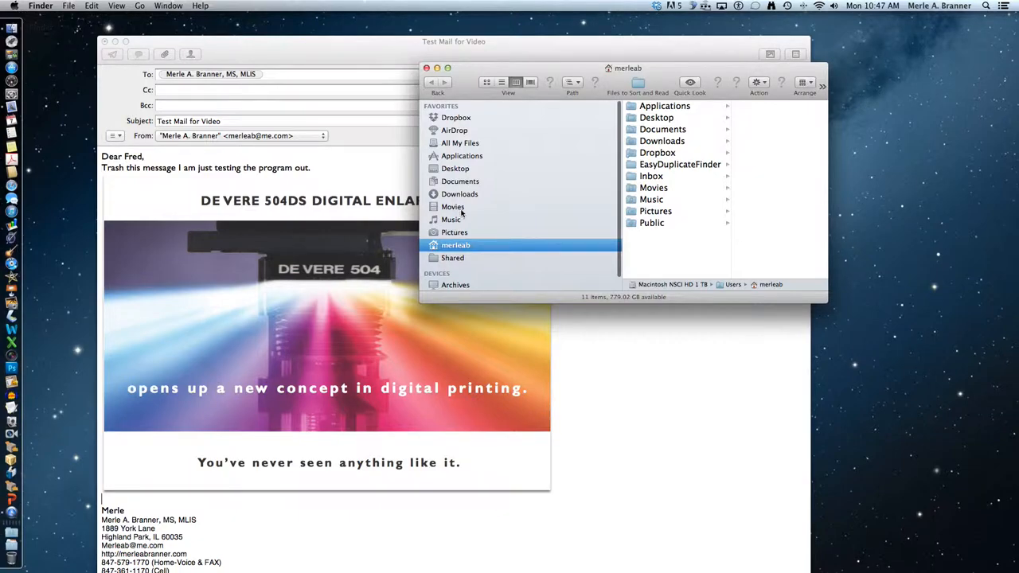
{"action": "left_click", "coordinate": [458, 232]}
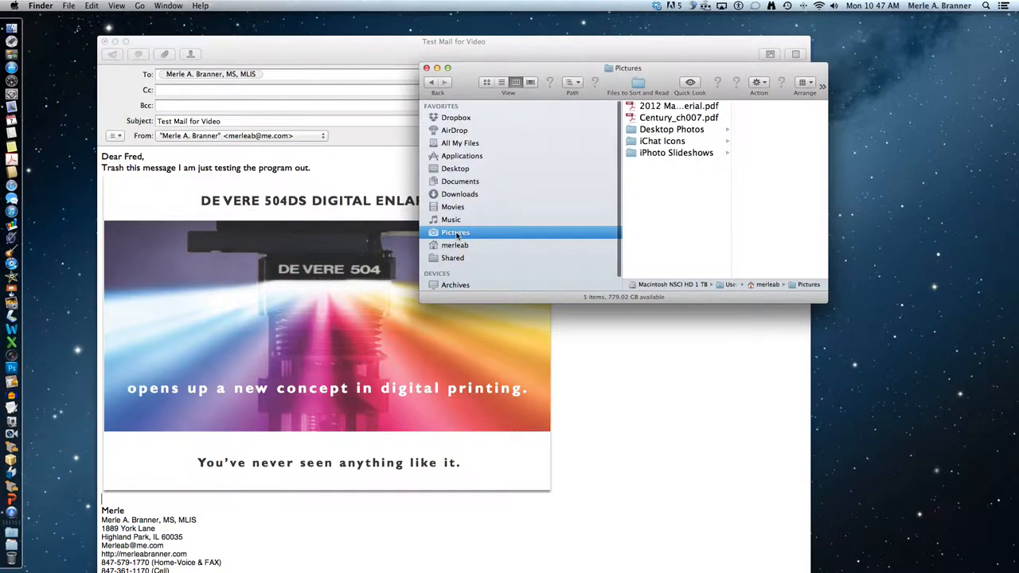
{"action": "left_click", "coordinate": [677, 134]}
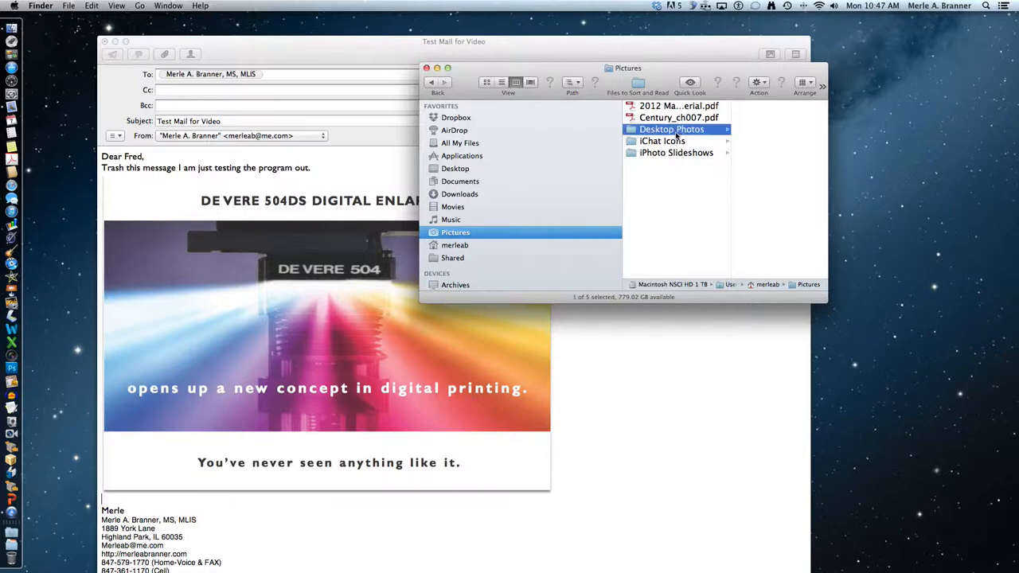
{"action": "left_click", "coordinate": [738, 109]}
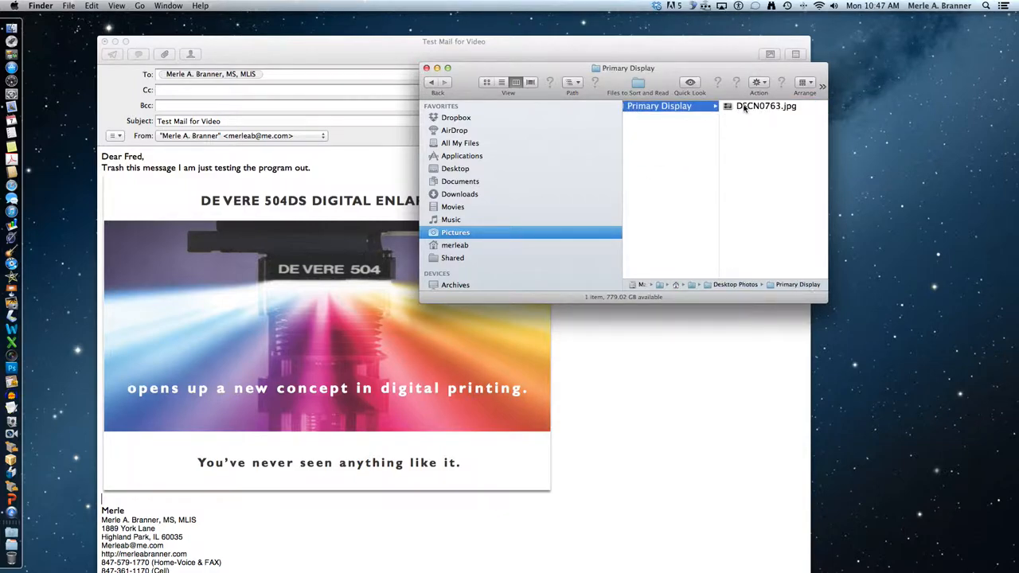
{"action": "left_click", "coordinate": [726, 108]}
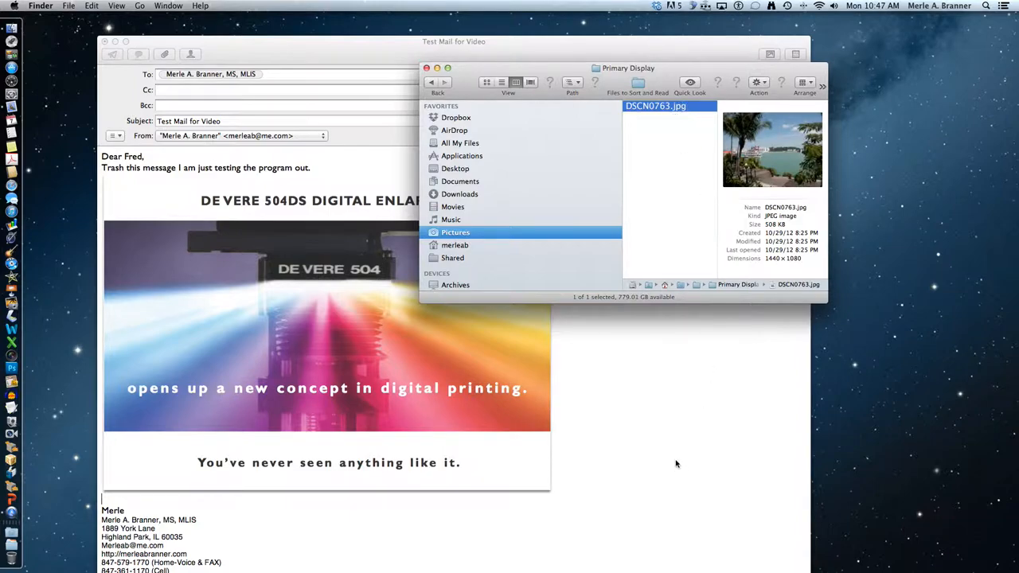
{"action": "left_click_drag", "start_coordinate": [643, 107], "coordinate": [623, 480]}
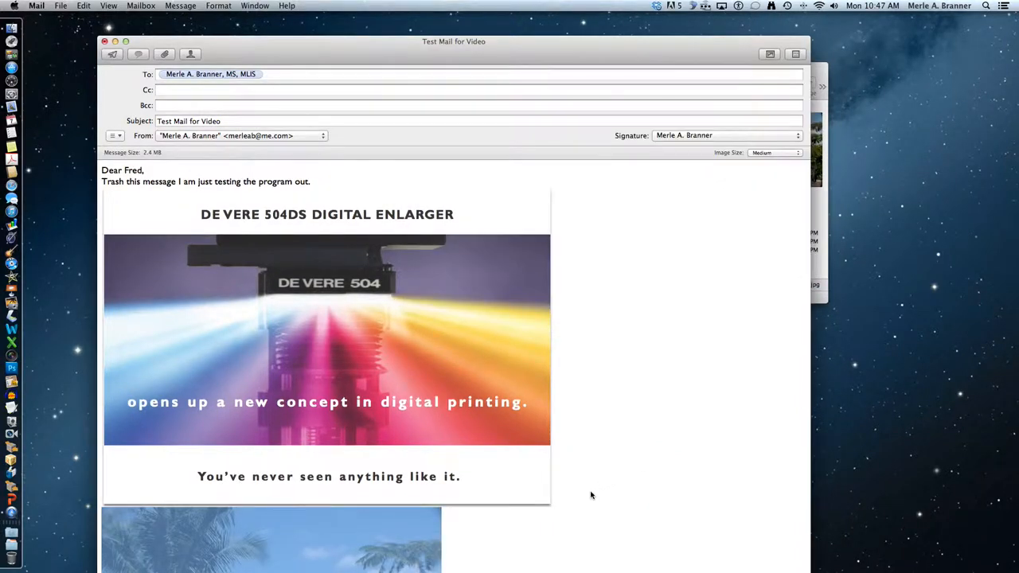
- Send the test message with its attachments, then show the Trash mailbox in the main window
{"action": "scroll", "coordinate": [590, 495], "scroll_direction": "down", "scroll_amount": 5}
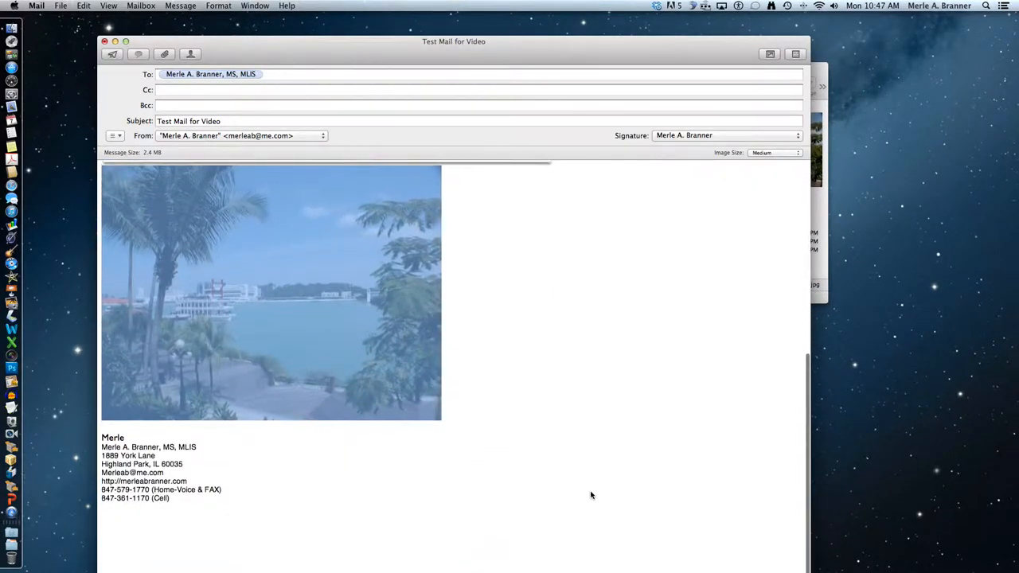
{"action": "scroll", "coordinate": [591, 495], "scroll_direction": "up", "scroll_amount": 3}
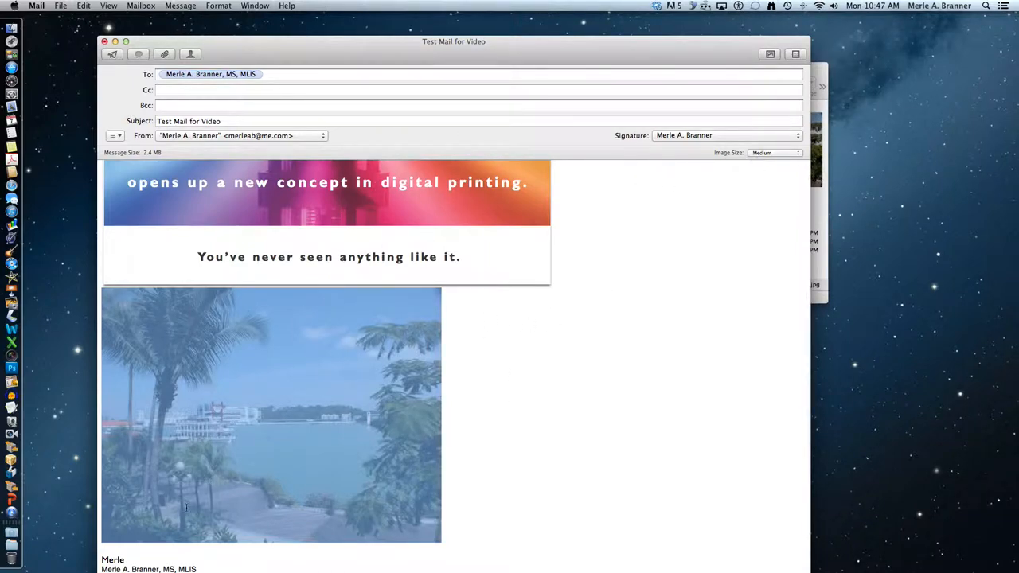
{"action": "left_click", "coordinate": [112, 54]}
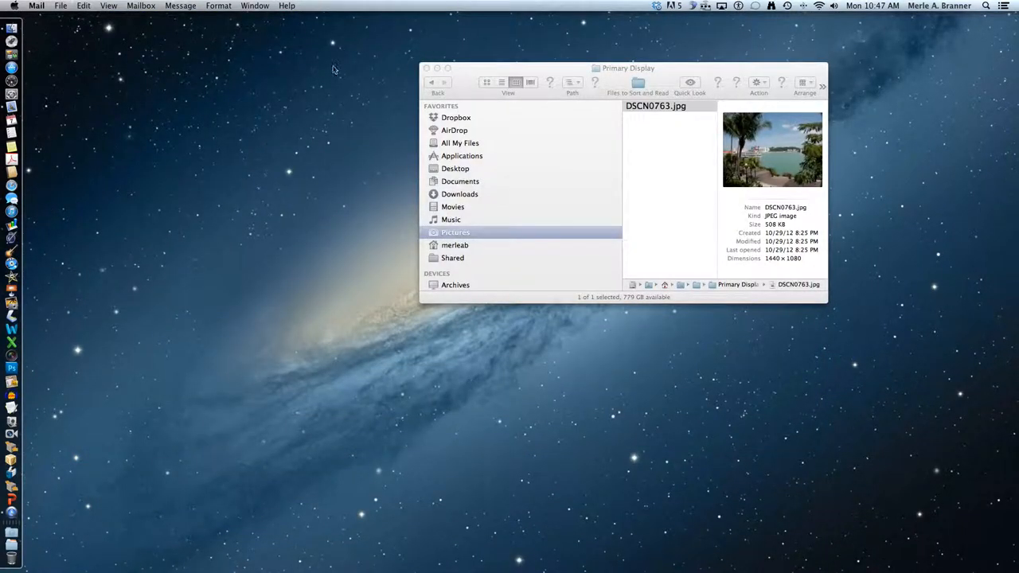
{"action": "left_click", "coordinate": [21, 107]}
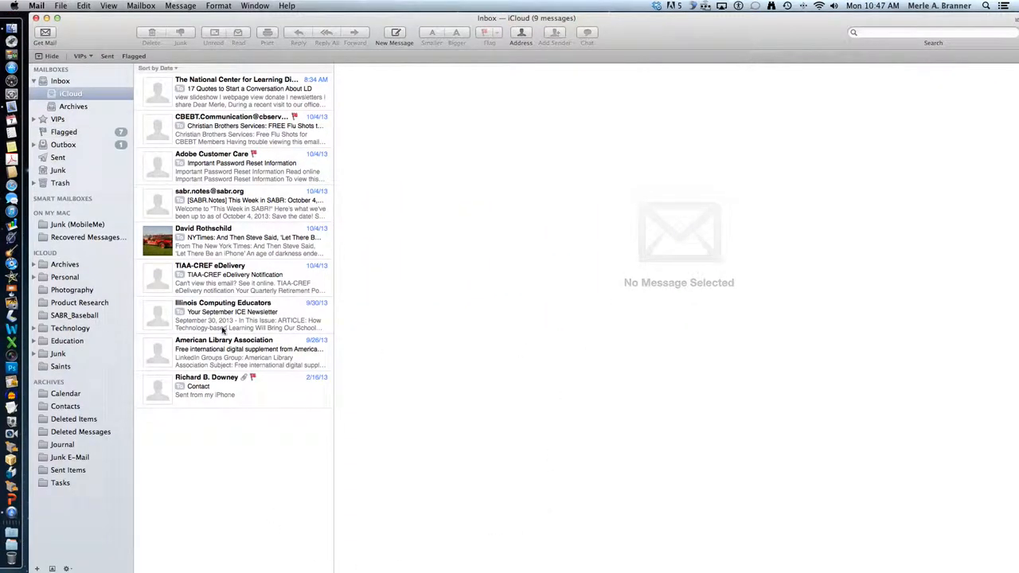
{"action": "left_click", "coordinate": [59, 183]}
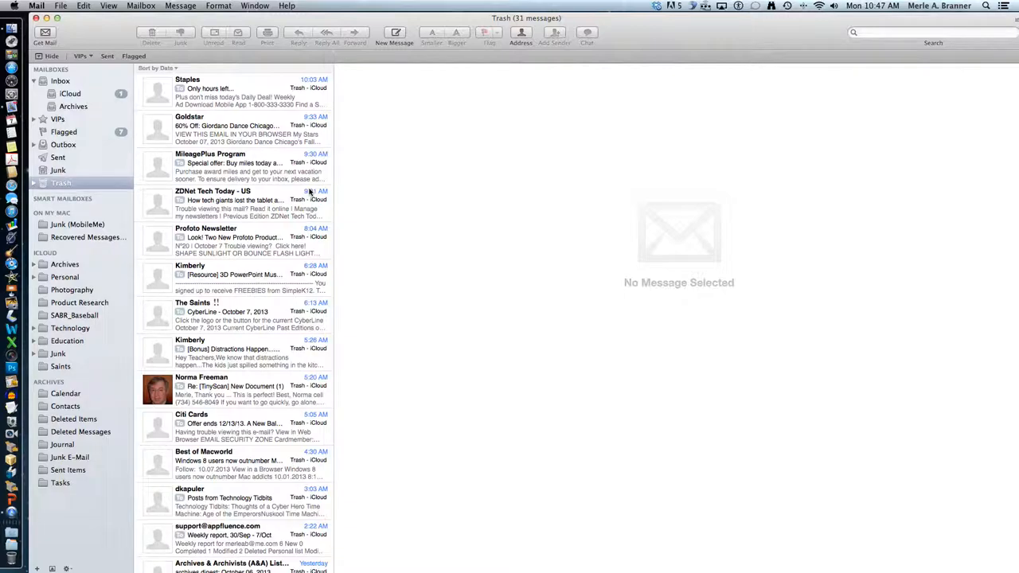
- Delete all 31 Trash messages, then open the received Test Mail for Video in iCloud Inbox
{"action": "left_click", "coordinate": [267, 96]}
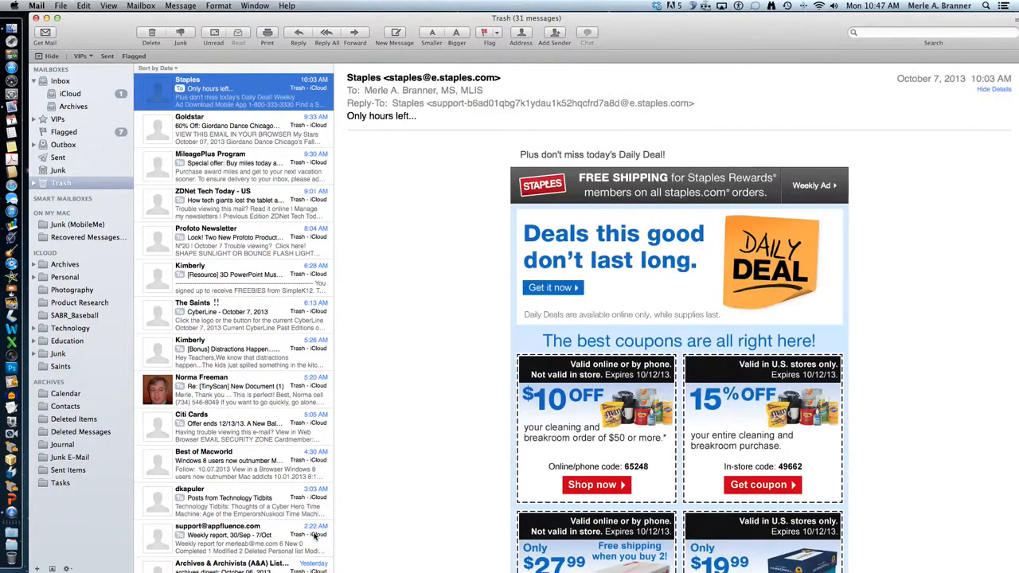
{"action": "scroll", "coordinate": [259, 489], "scroll_direction": "down", "scroll_amount": 15}
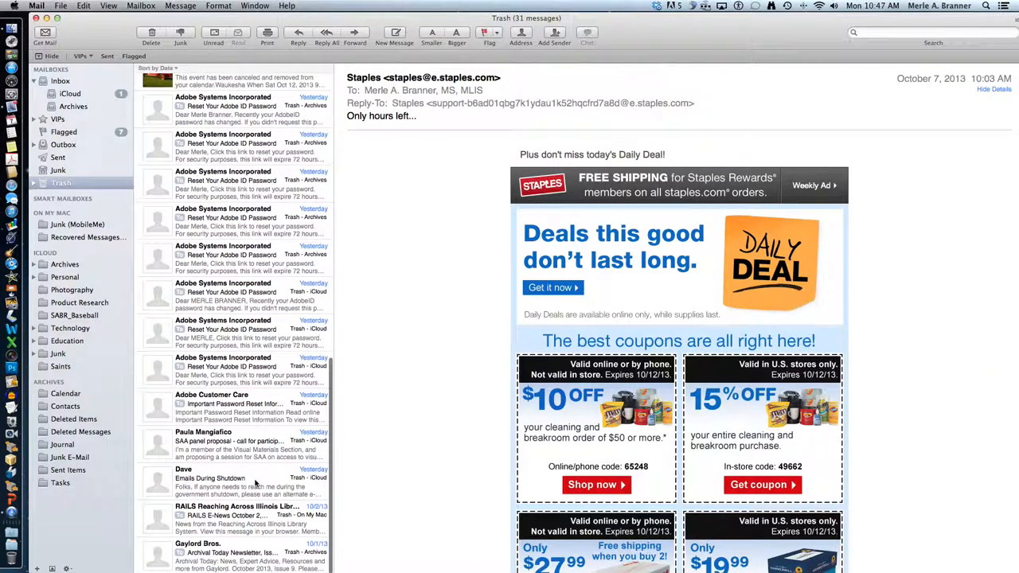
{"action": "left_click", "coordinate": [239, 564], "text": "shift"}
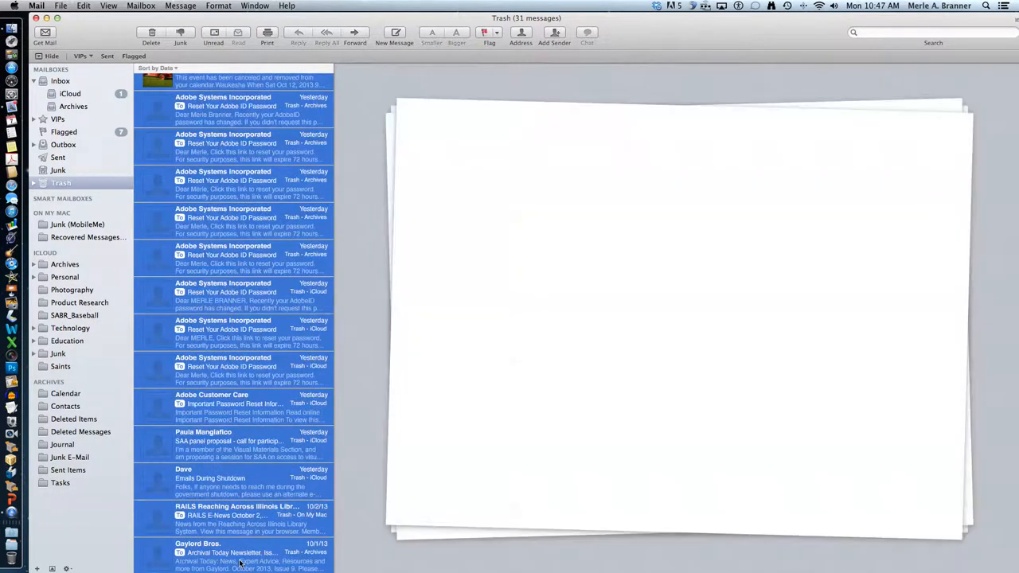
{"action": "left_click", "coordinate": [153, 32]}
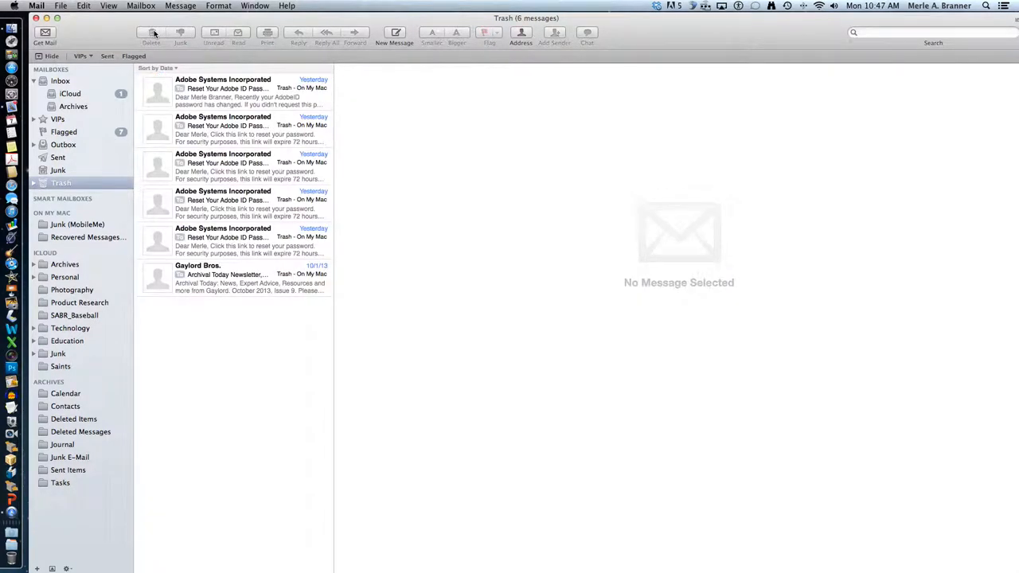
{"action": "left_click", "coordinate": [199, 293]}
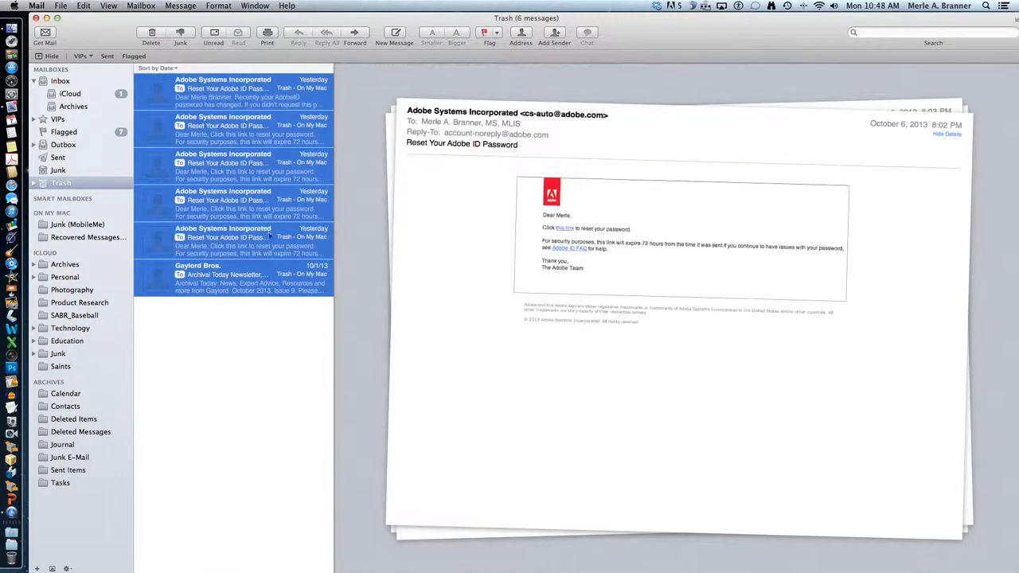
{"action": "left_click", "coordinate": [151, 33]}
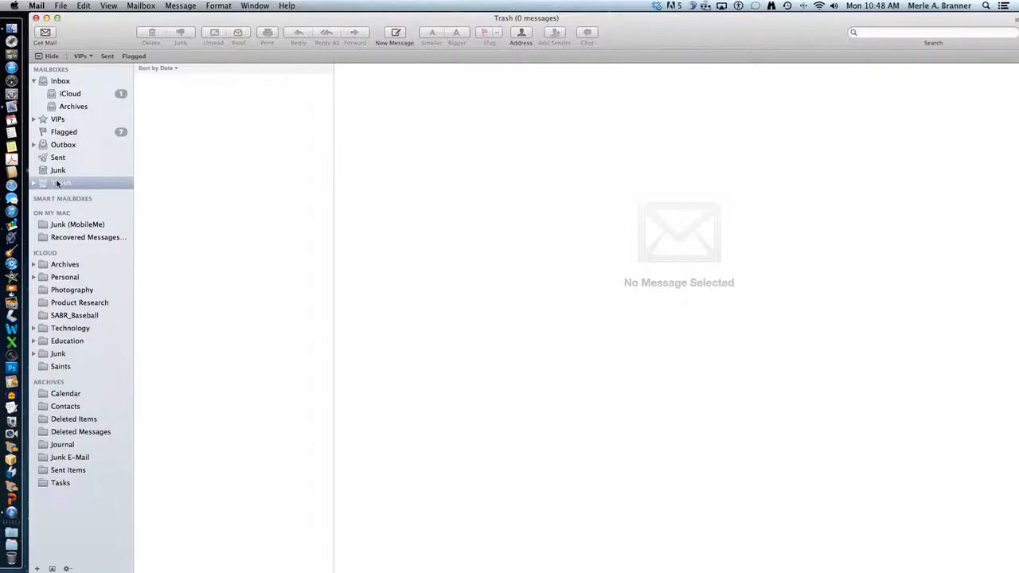
{"action": "left_click", "coordinate": [80, 95]}
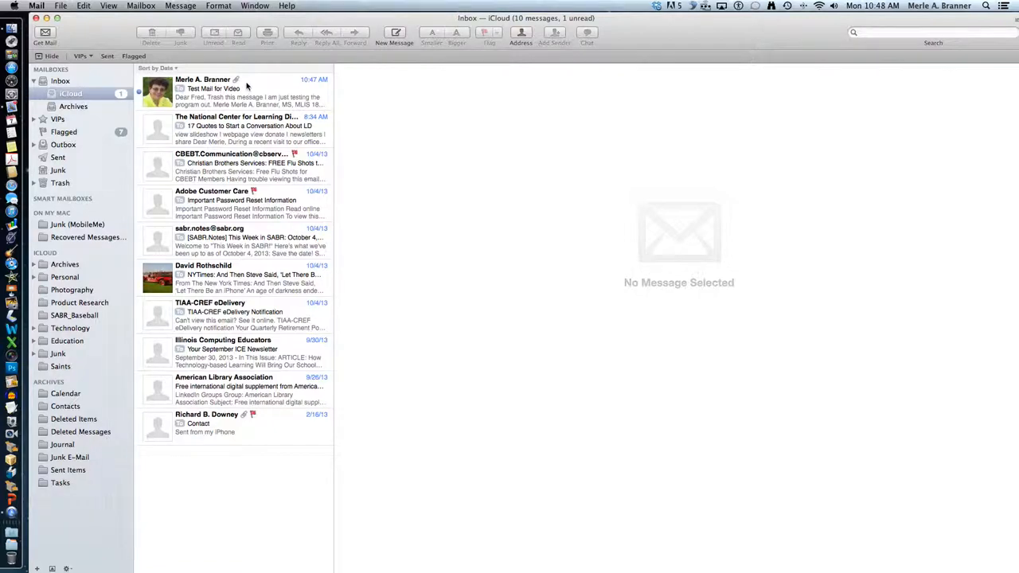
{"action": "left_click", "coordinate": [246, 82]}
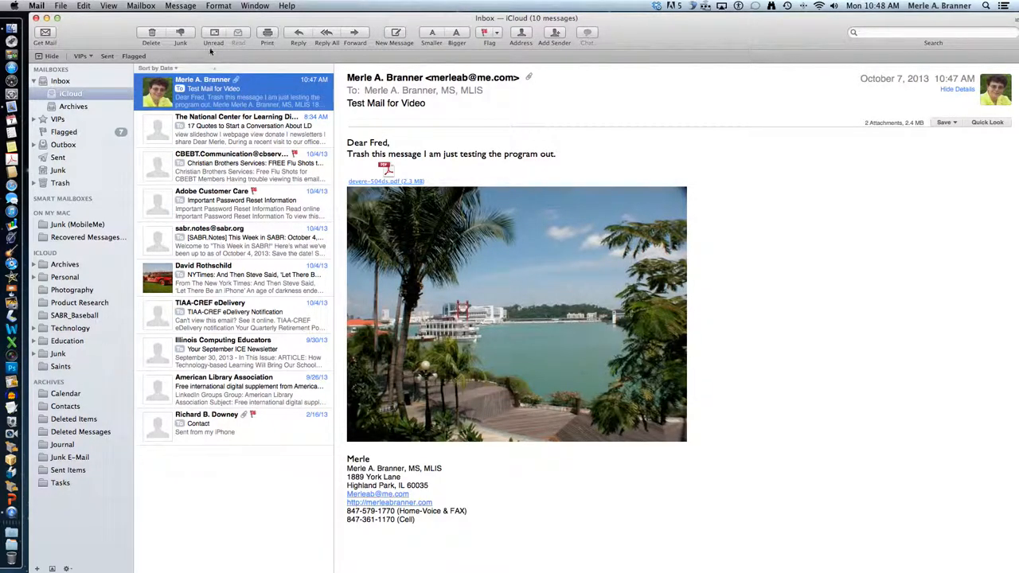
- Delete the received test message and expand VIPs to view each VIP's messages
{"action": "left_click", "coordinate": [151, 33]}
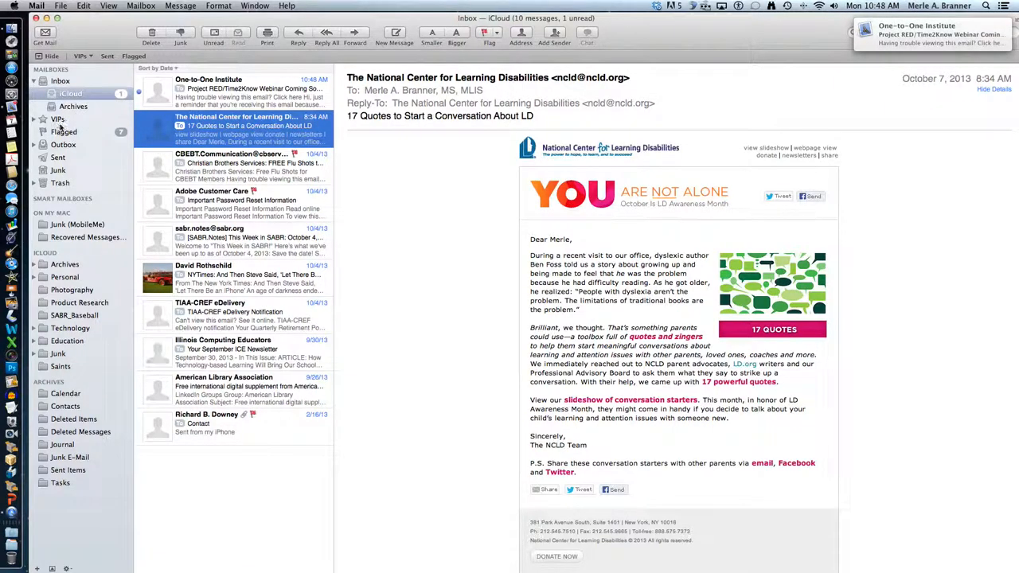
{"action": "left_click", "coordinate": [57, 119]}
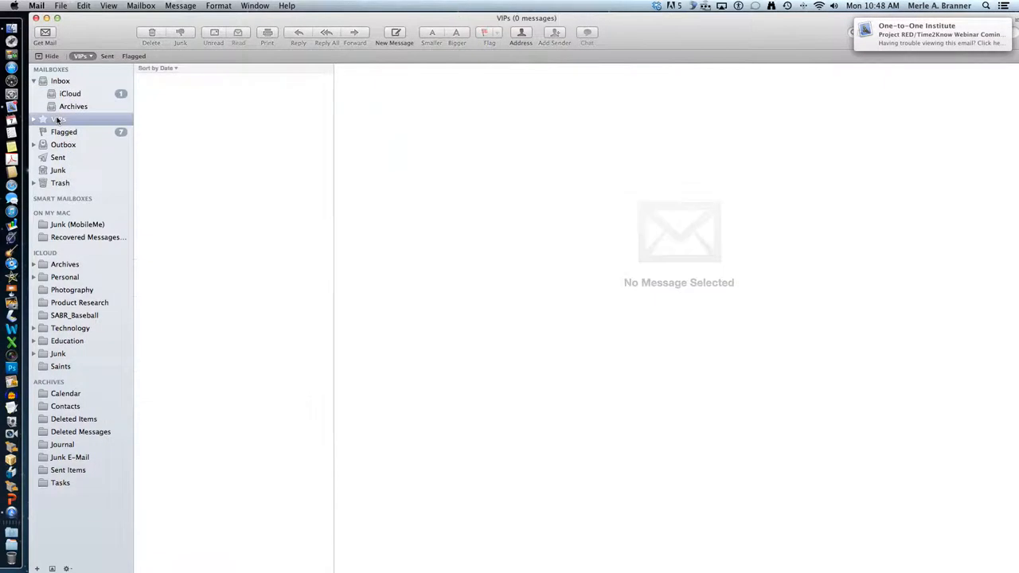
{"action": "left_click", "coordinate": [33, 118]}
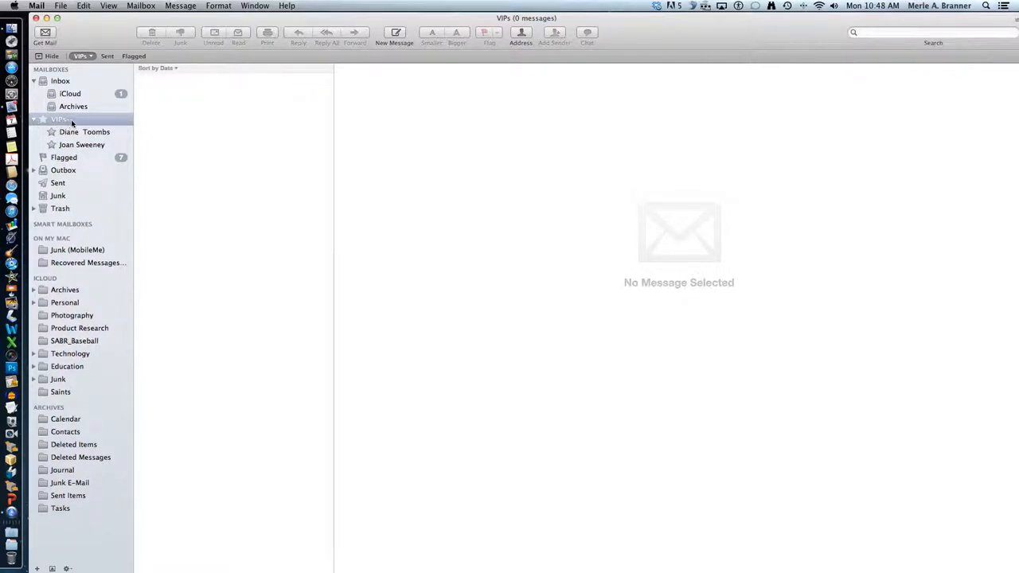
{"action": "left_click", "coordinate": [86, 134]}
{"action": "left_click", "coordinate": [86, 149]}
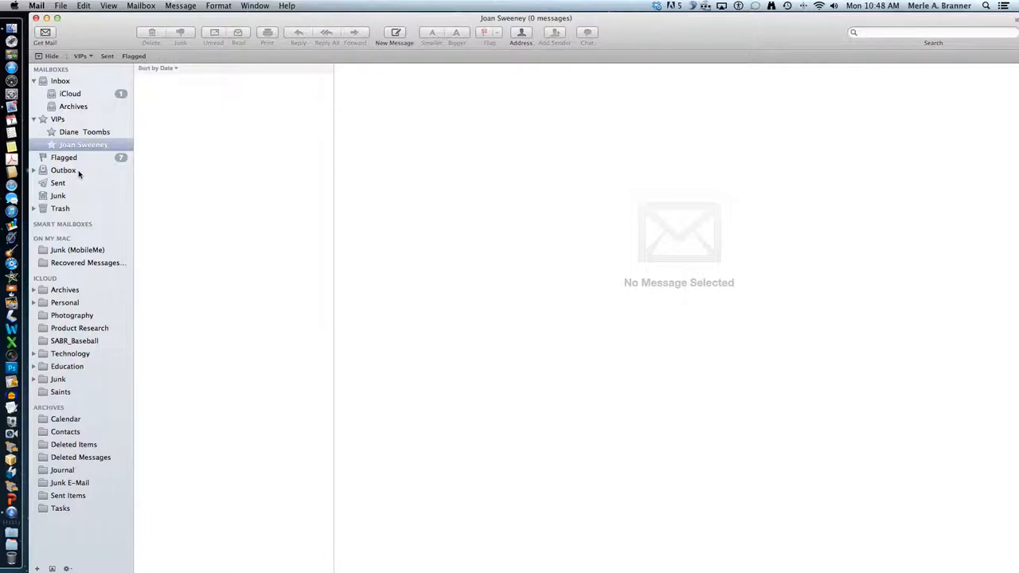
- Look through Junk, then open the Sent mailbox with its 688 messages
{"action": "left_click", "coordinate": [62, 196]}
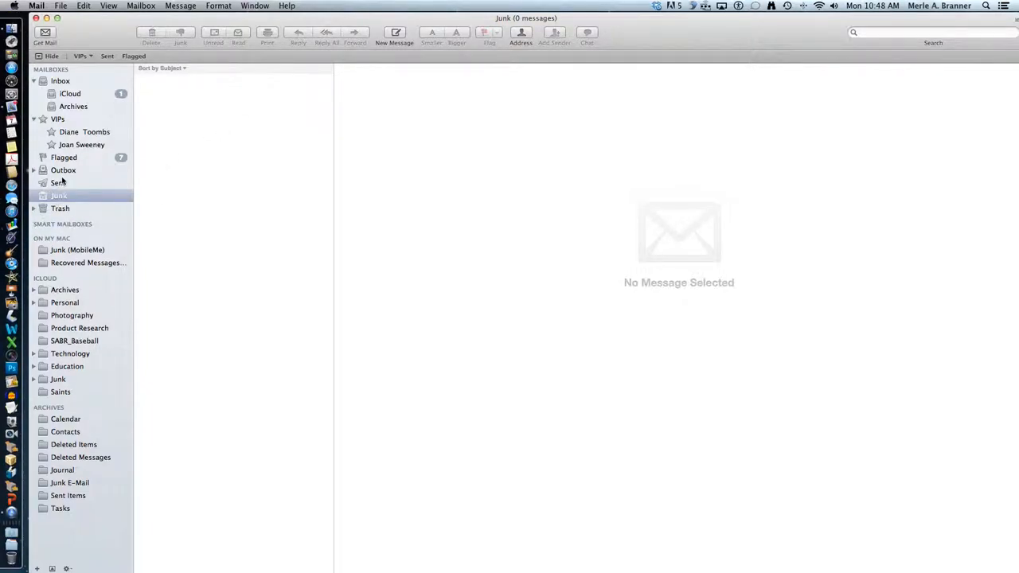
{"action": "left_click", "coordinate": [58, 183]}
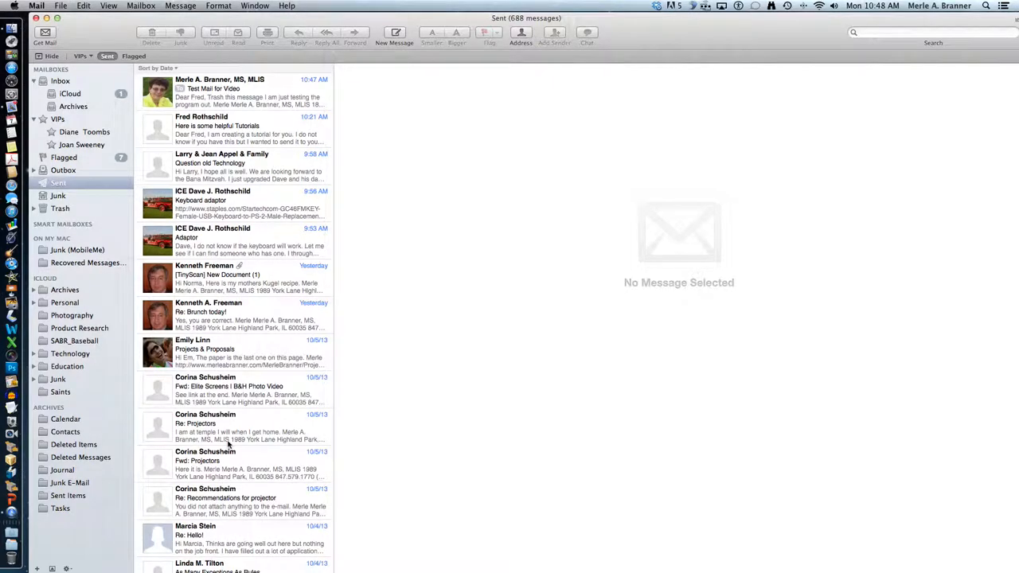
{"action": "scroll", "coordinate": [229, 444], "scroll_direction": "down", "scroll_amount": 15}
{"action": "scroll", "coordinate": [228, 444], "scroll_direction": "up", "scroll_amount": 15}
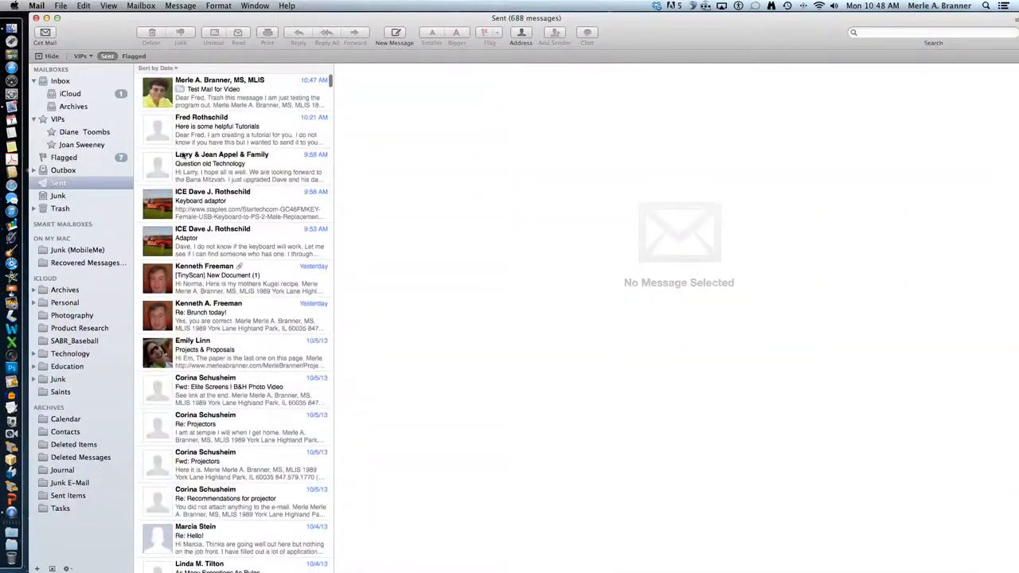
- Shift the Mail window right and expand iCloud Archives and Personal to reveal Archive, CERT, Family Tree and Jobs
{"action": "left_click_drag", "start_coordinate": [76, 36], "coordinate": [100, 35]}
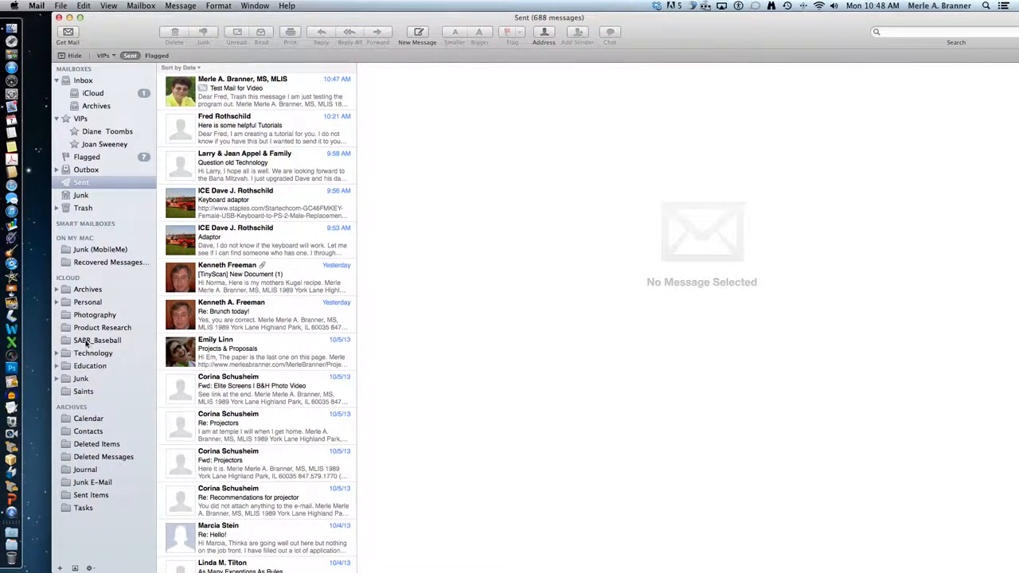
{"action": "scroll", "coordinate": [87, 355], "scroll_direction": "down", "scroll_amount": 1}
{"action": "scroll", "coordinate": [94, 426], "scroll_direction": "down", "scroll_amount": 1}
{"action": "left_click", "coordinate": [58, 290]}
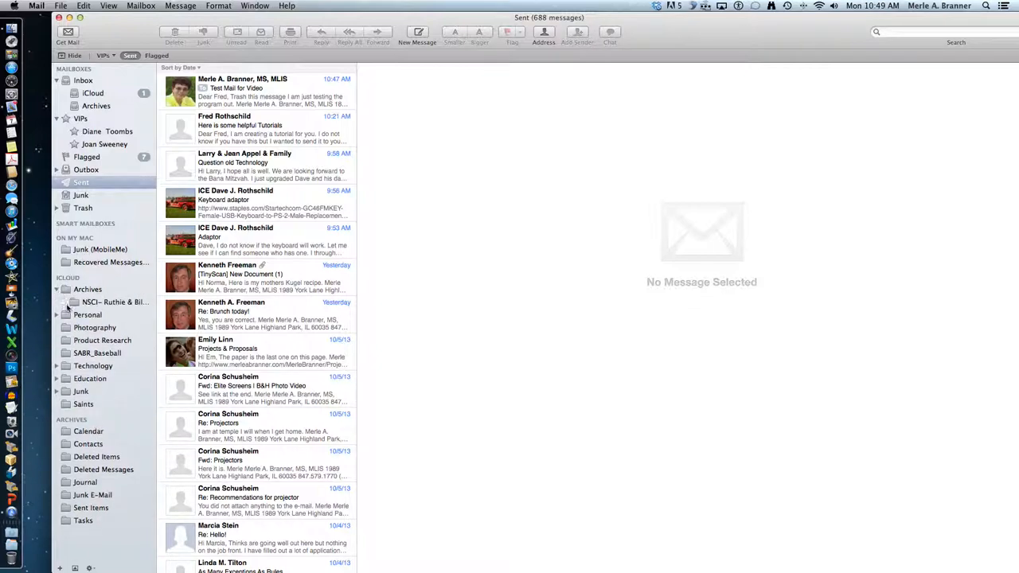
{"action": "left_click", "coordinate": [58, 315]}
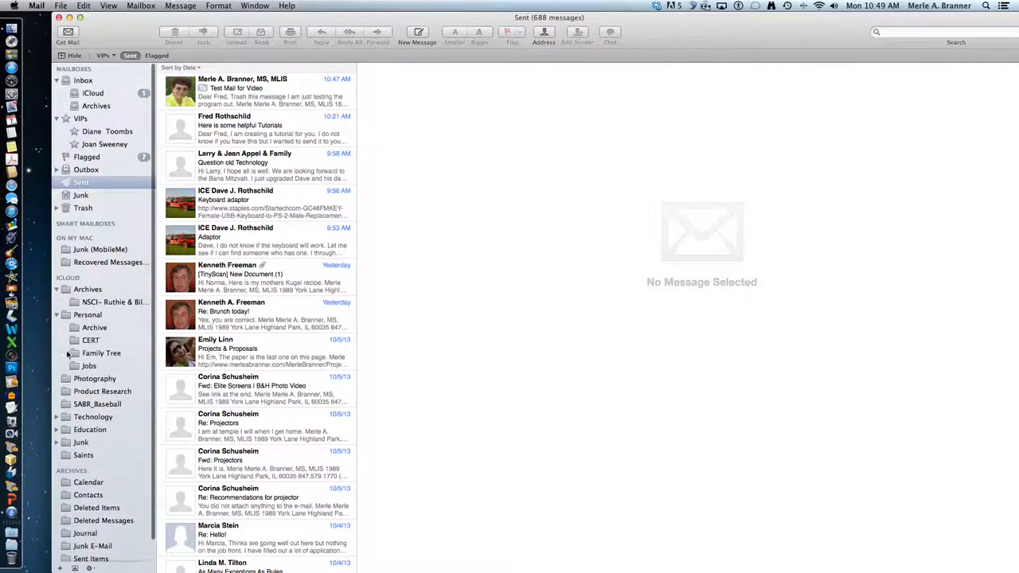
{"action": "scroll", "coordinate": [283, 158], "scroll_direction": "up", "scroll_amount": 3}
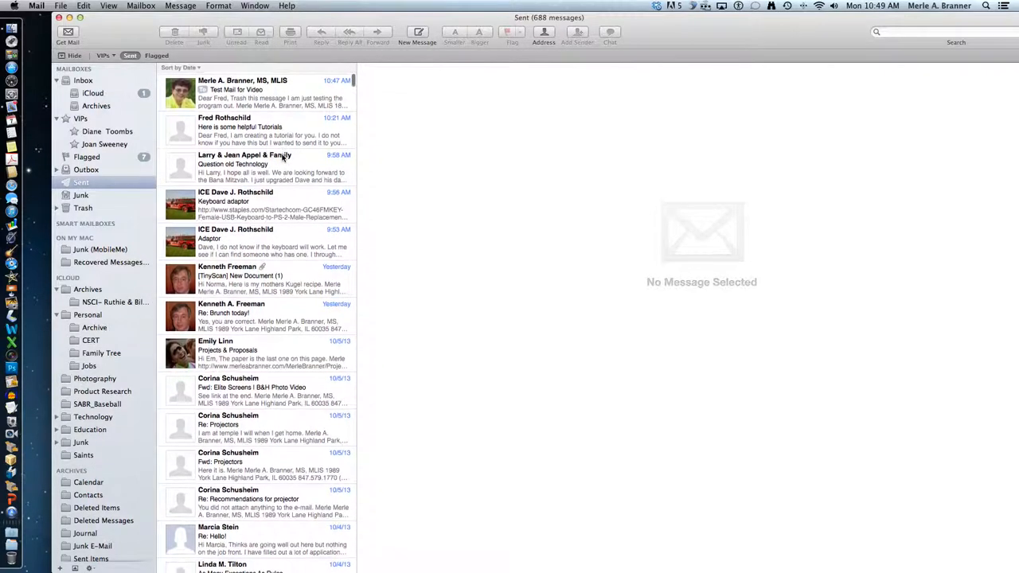
- In iCloud Inbox, preview the One-to-One Institute email and delete the NYTimes 'Let There Be an iPhone' message
{"action": "left_click", "coordinate": [109, 96]}
{"action": "right_click", "coordinate": [250, 106]}
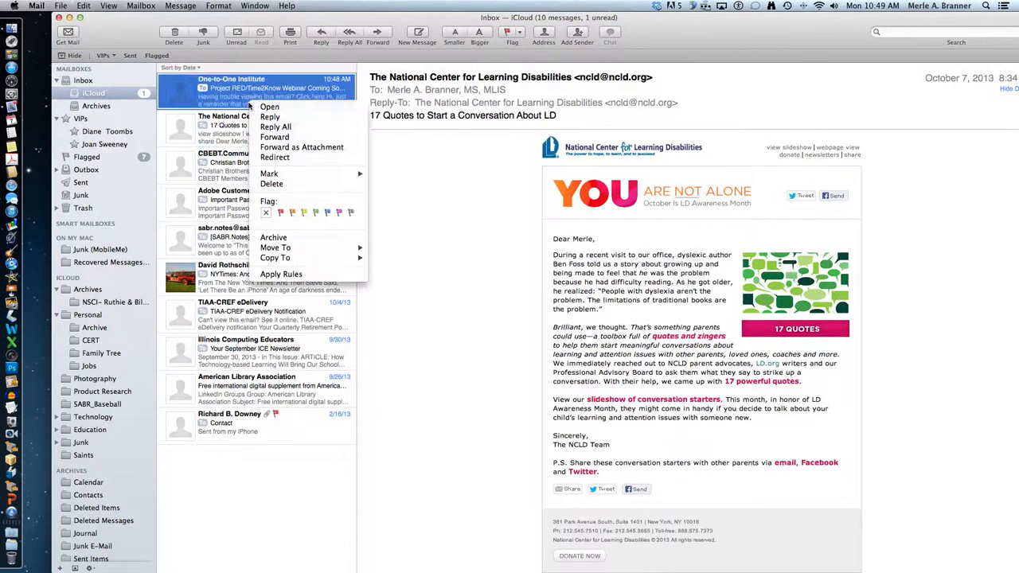
{"action": "left_click", "coordinate": [223, 79]}
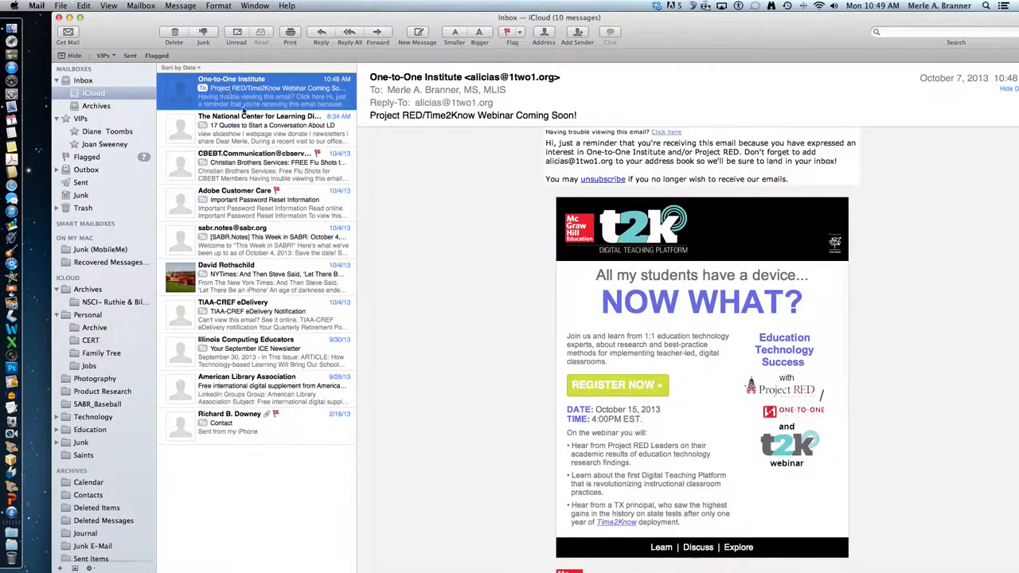
{"action": "scroll", "coordinate": [637, 484], "scroll_direction": "down", "scroll_amount": 5}
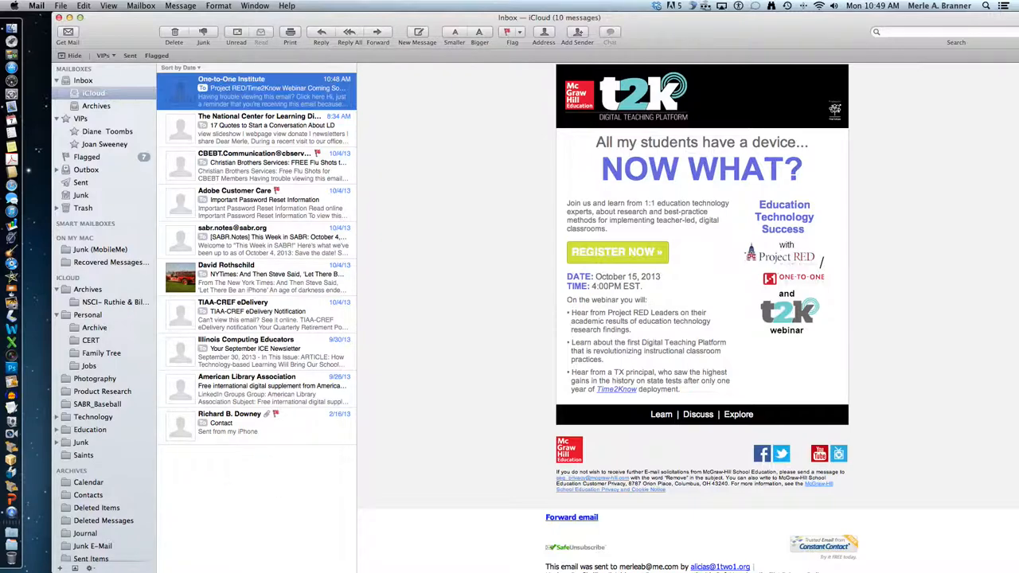
{"action": "left_click", "coordinate": [257, 280]}
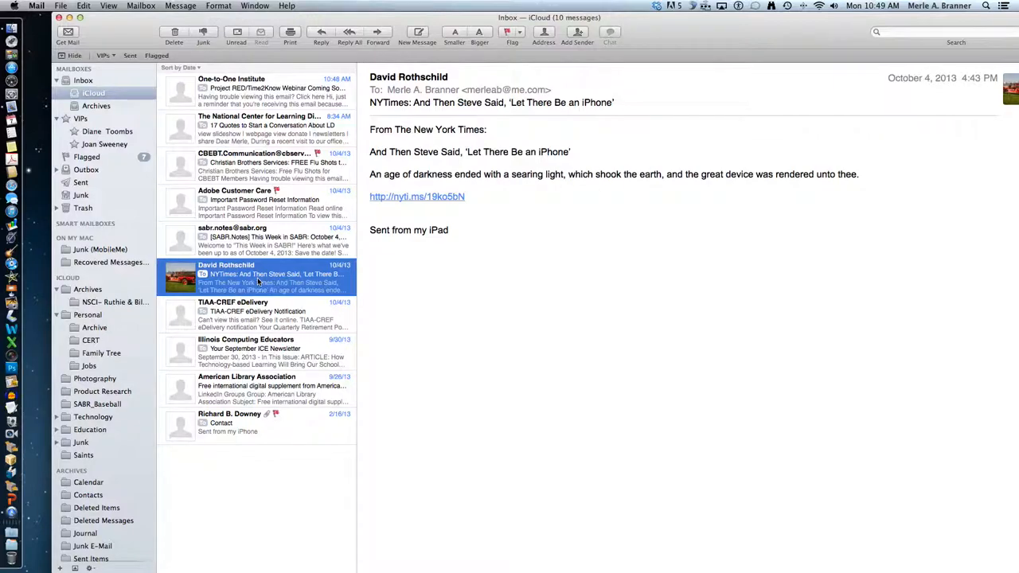
{"action": "key", "text": "Delete"}
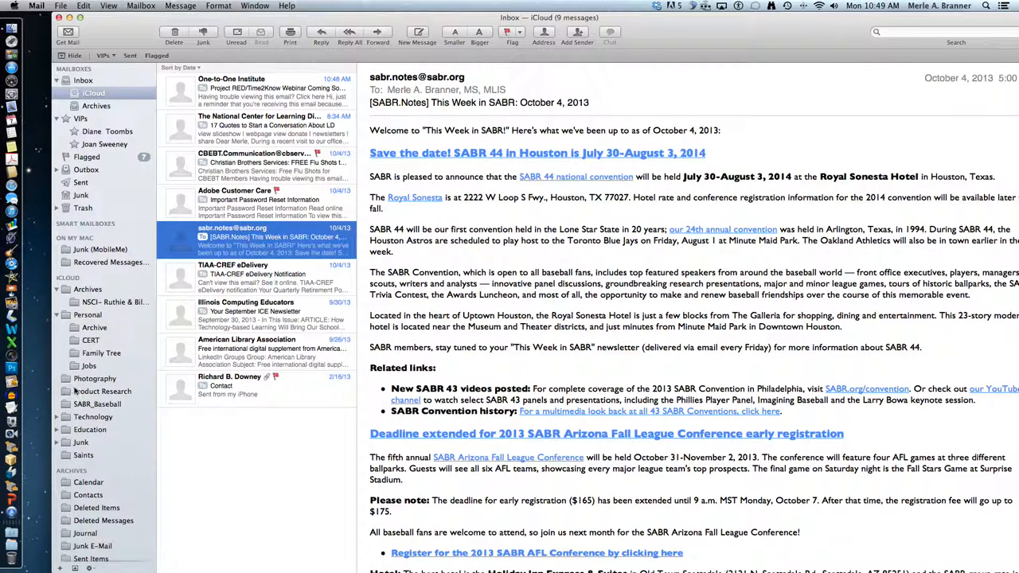
- File the SABR newsletter into SABR_Baseball, delete the Adobe password-reset email, and open Jobs
{"action": "left_click_drag", "start_coordinate": [203, 238], "coordinate": [119, 406]}
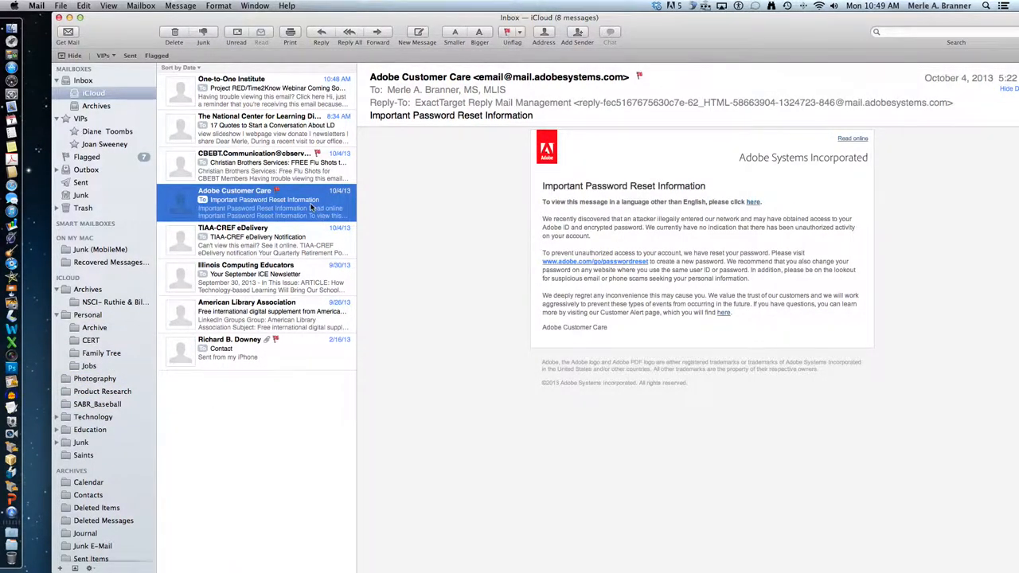
{"action": "key", "text": "Delete"}
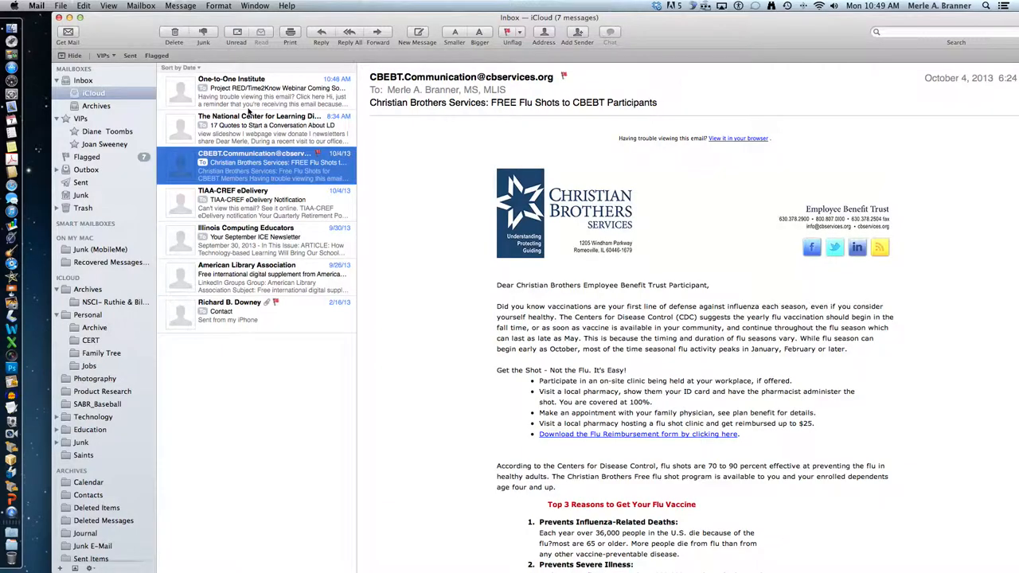
{"action": "left_click", "coordinate": [248, 106]}
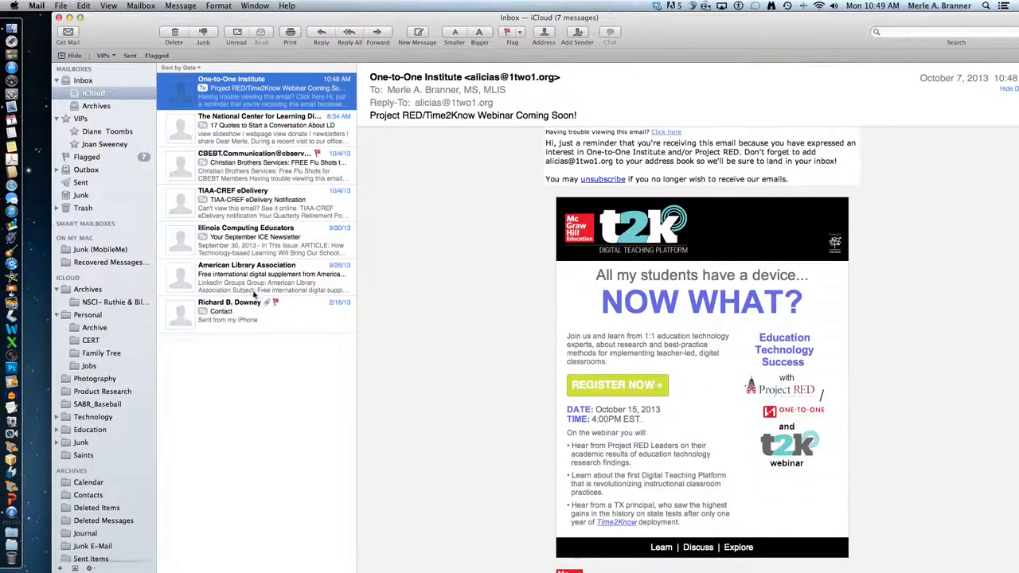
{"action": "left_click", "coordinate": [244, 284]}
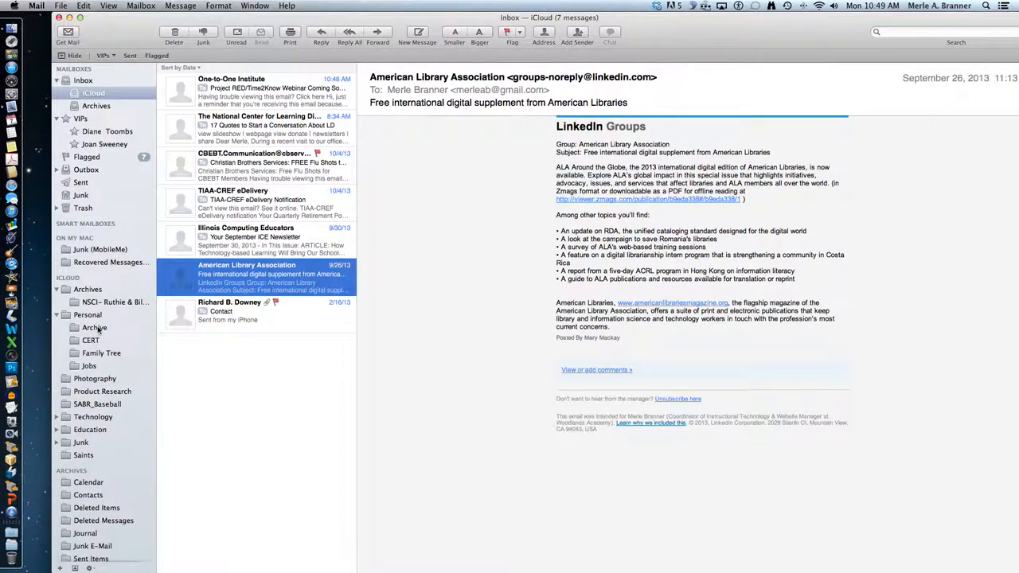
{"action": "left_click", "coordinate": [89, 366]}
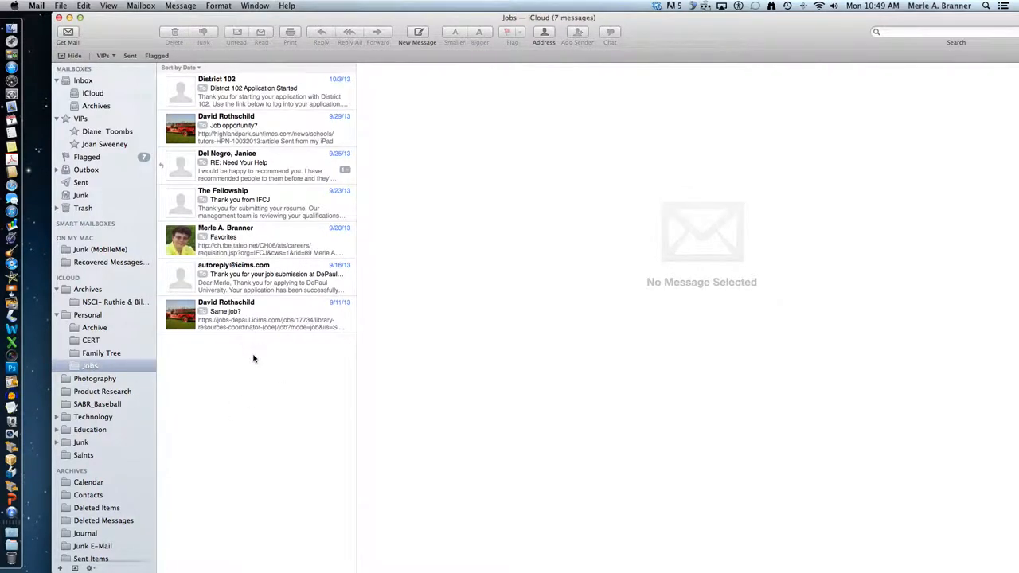
- Open the empty iCloud Product Research mailbox and look over its gear action menu options
{"action": "left_click", "coordinate": [116, 394]}
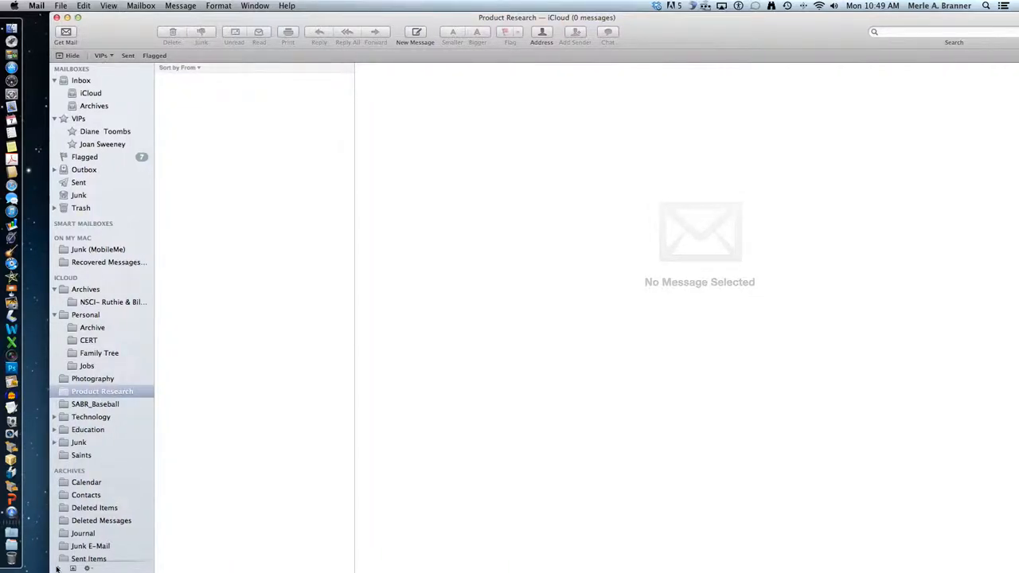
{"action": "left_click", "coordinate": [88, 568]}
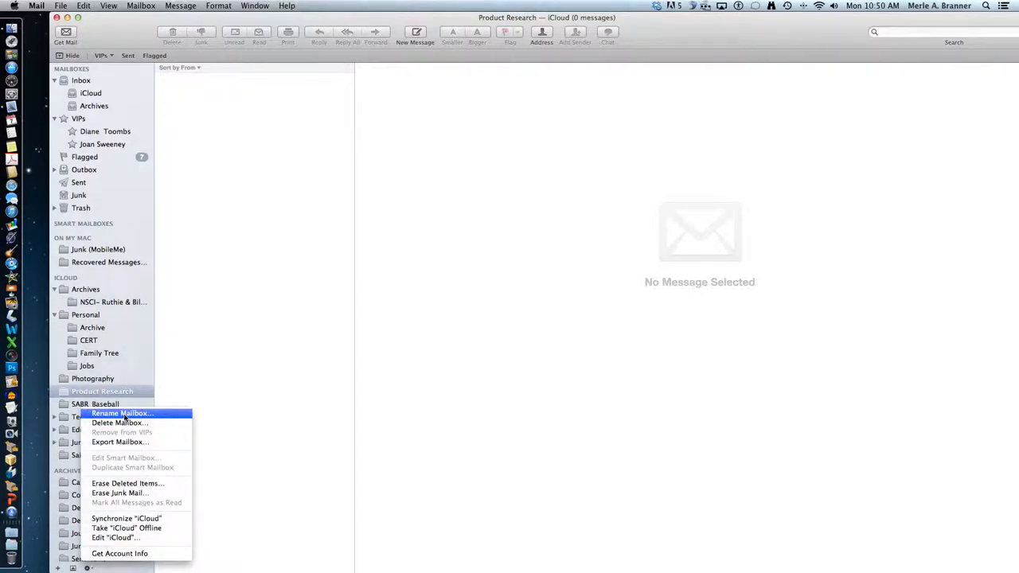
{"action": "left_click", "coordinate": [286, 376]}
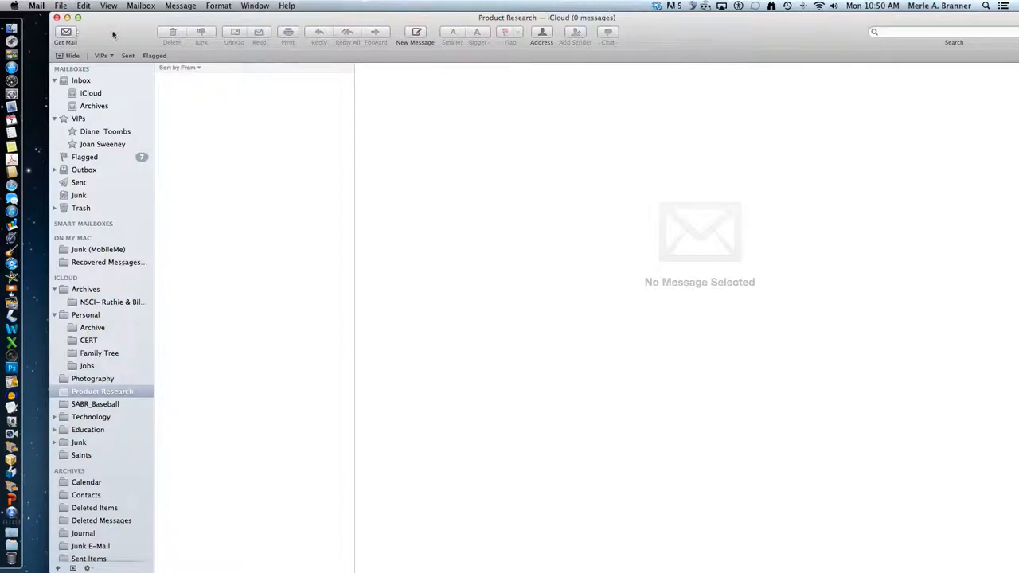
{"action": "left_click_drag", "start_coordinate": [113, 34], "coordinate": [104, 33]}
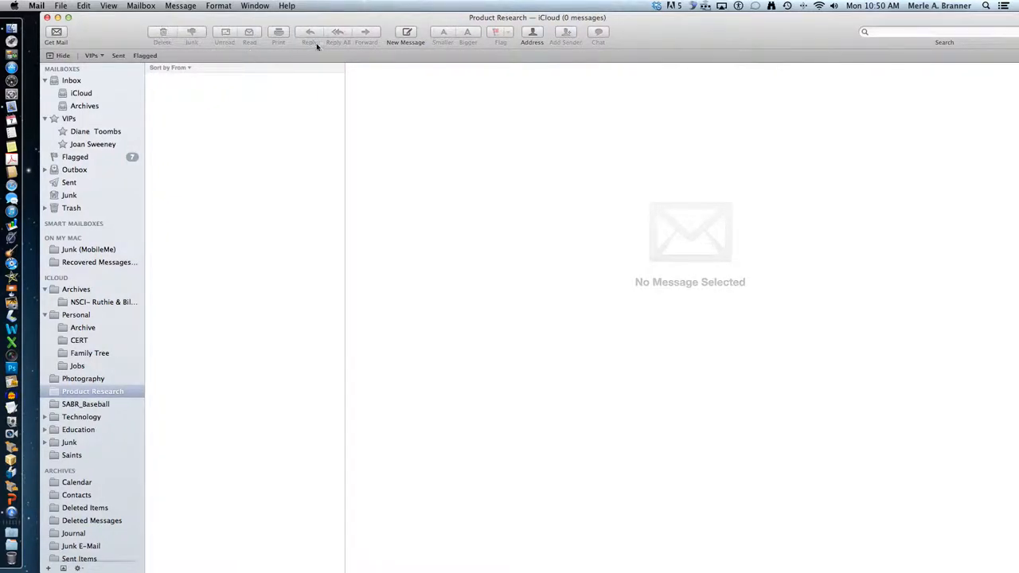
- Open the One-to-One Institute webinar email in the iCloud inbox and flag it red
{"action": "left_click", "coordinate": [407, 34]}
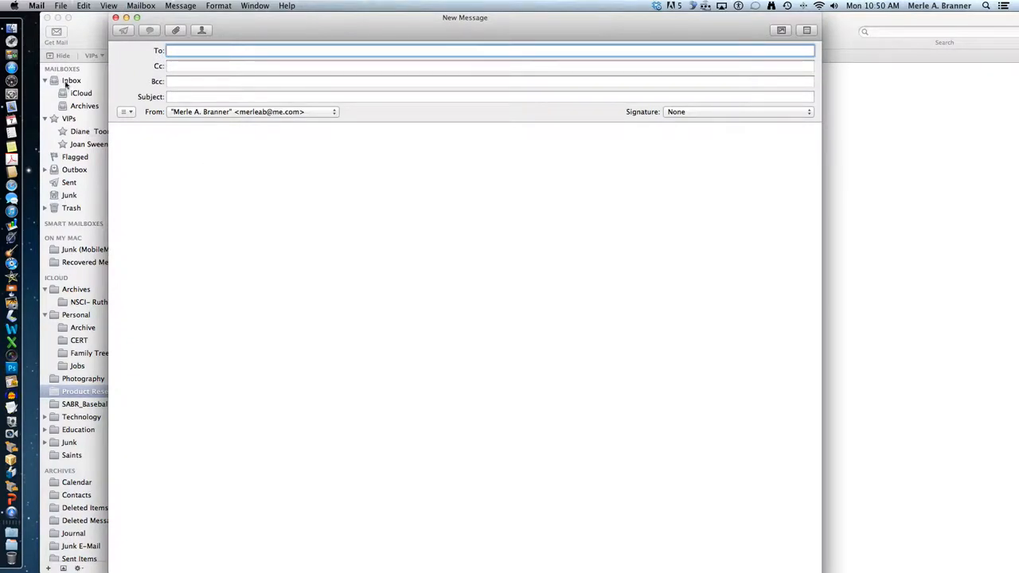
{"action": "left_click", "coordinate": [116, 17]}
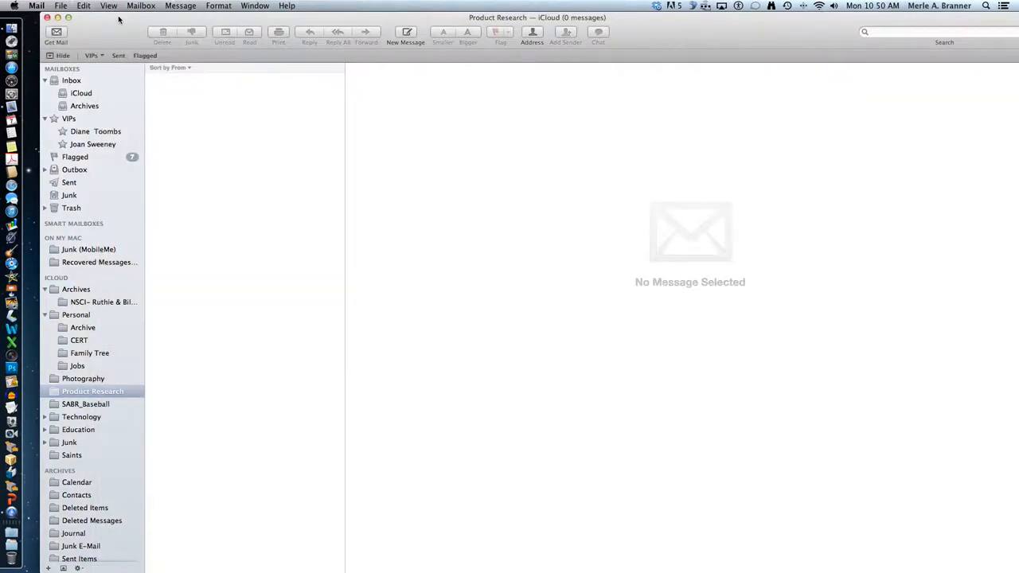
{"action": "left_click", "coordinate": [83, 94]}
{"action": "left_click", "coordinate": [239, 90]}
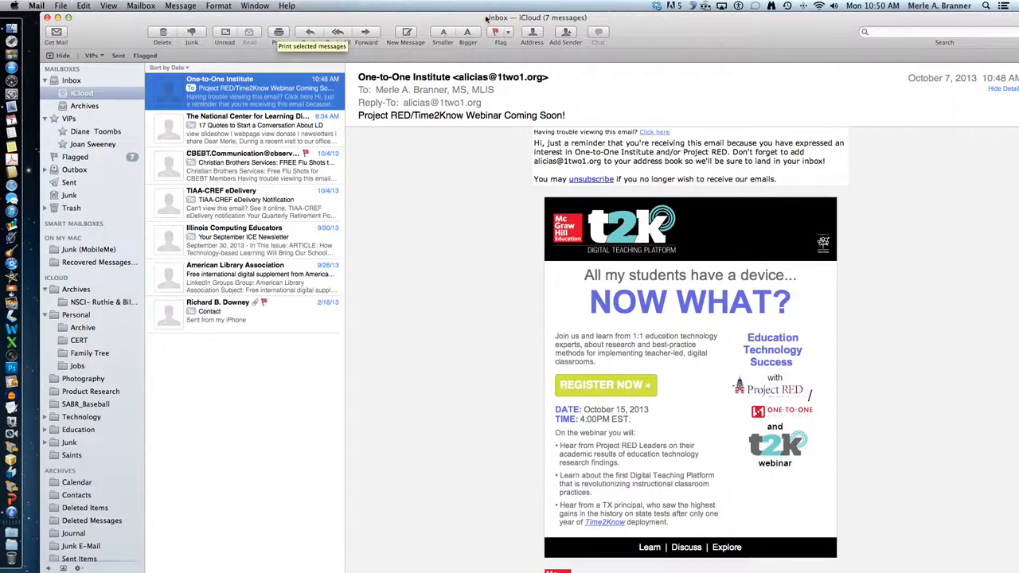
{"action": "left_click", "coordinate": [507, 33]}
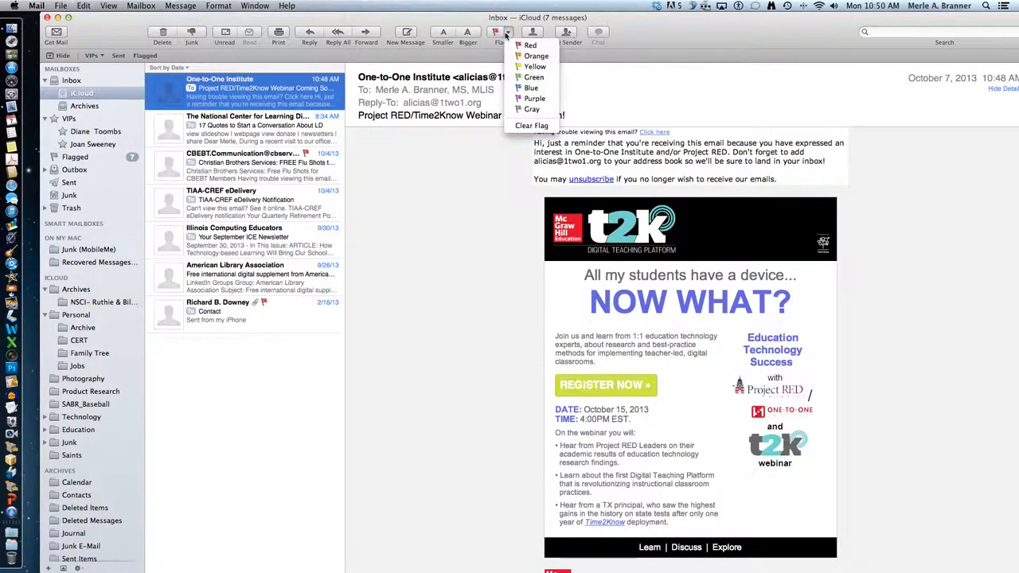
{"action": "left_click", "coordinate": [512, 48]}
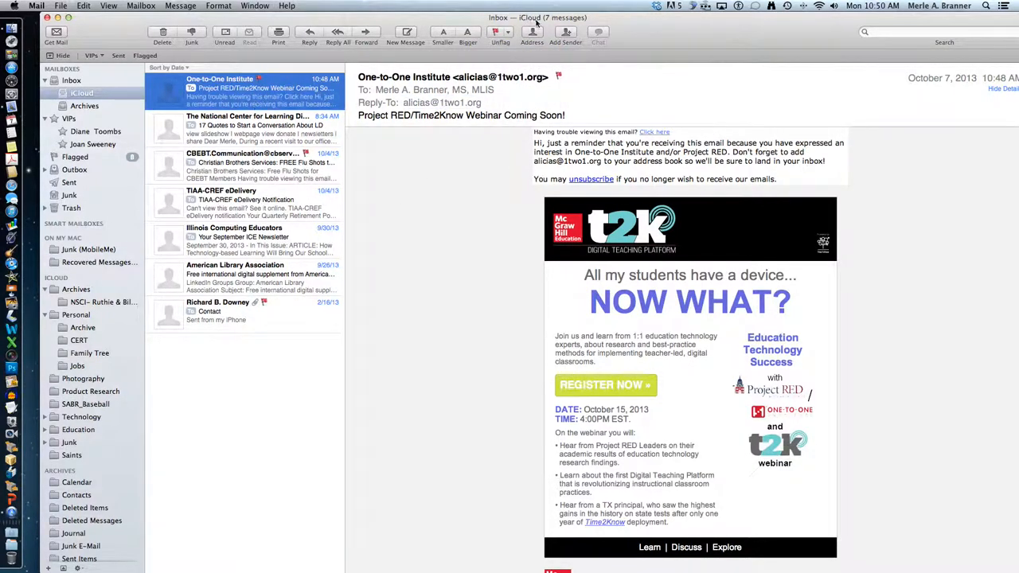
- Browse the Address panel, then close it
{"action": "left_click", "coordinate": [534, 34]}
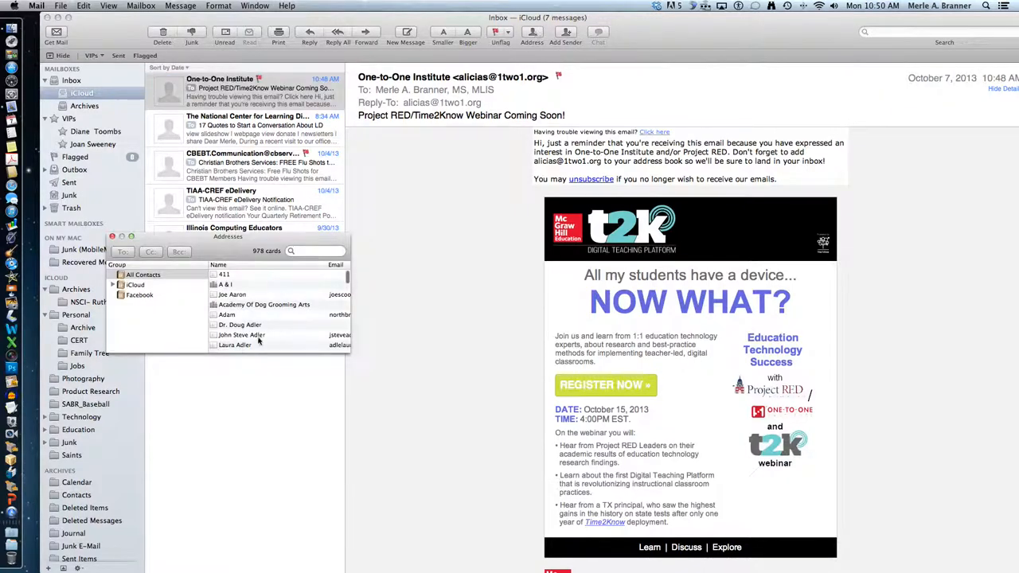
{"action": "scroll", "coordinate": [299, 294], "scroll_direction": "down", "scroll_amount": 5}
{"action": "scroll", "coordinate": [298, 294], "scroll_direction": "up", "scroll_amount": 5}
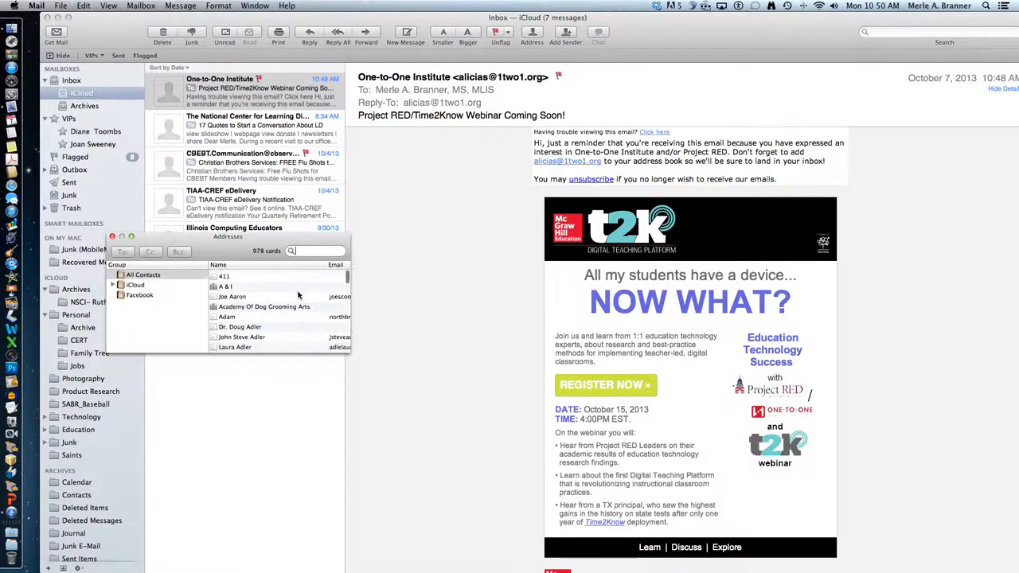
{"action": "left_click", "coordinate": [111, 236]}
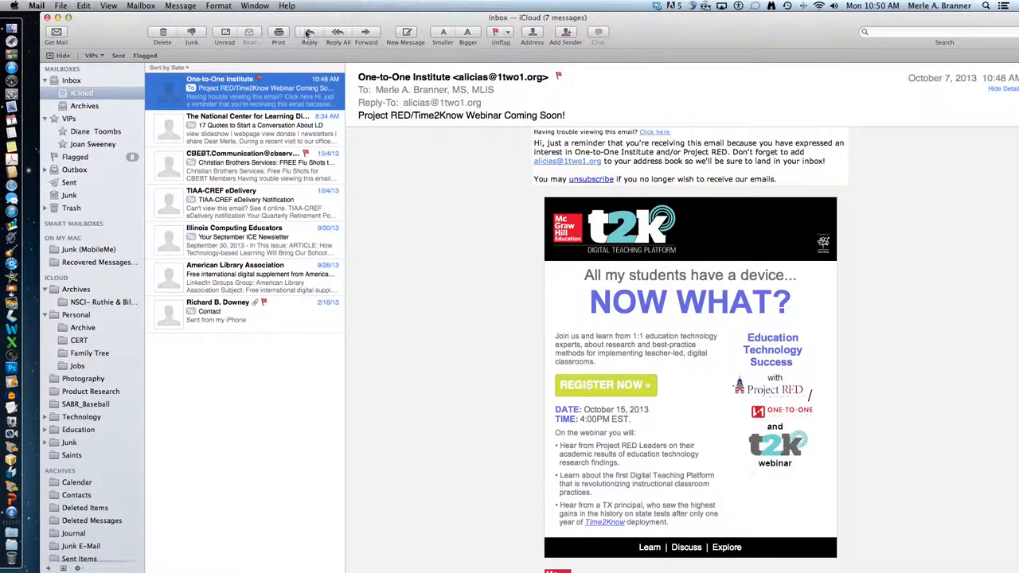
{"action": "left_click_drag", "start_coordinate": [123, 34], "coordinate": [112, 35]}
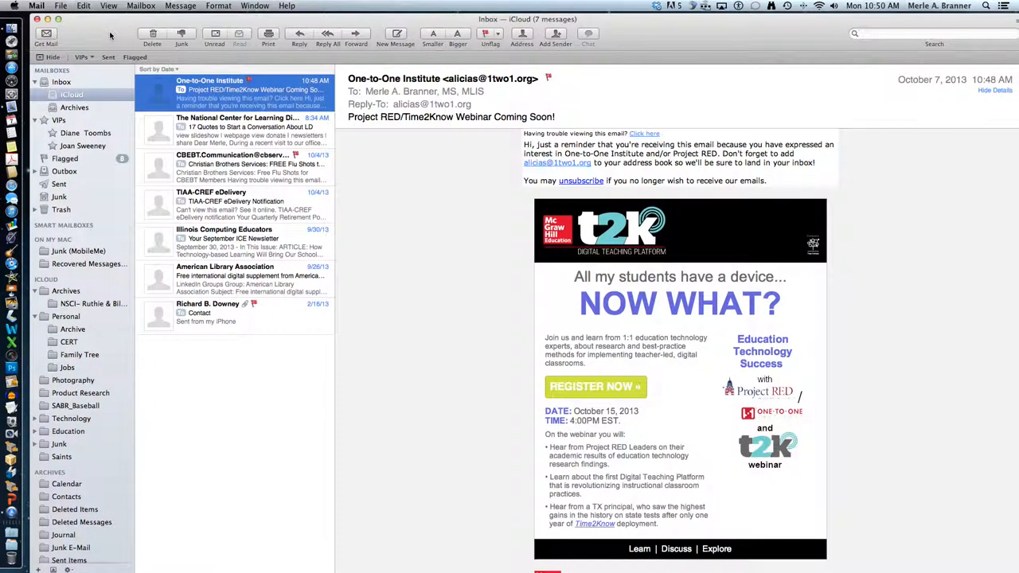
- Browse the commands in the Edit and Window menus
{"action": "left_click", "coordinate": [83, 6]}
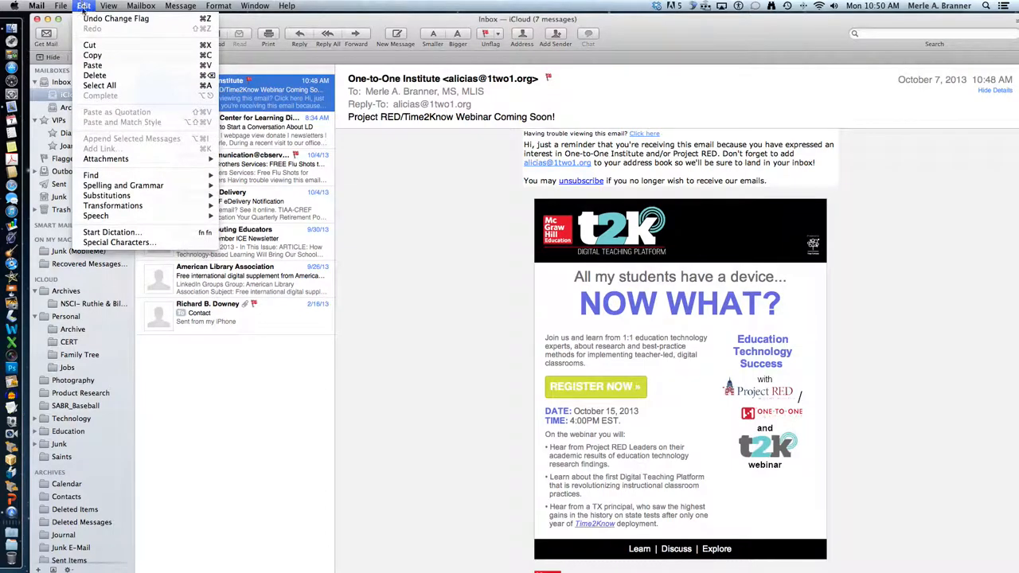
{"action": "mouse_move", "coordinate": [98, 217]}
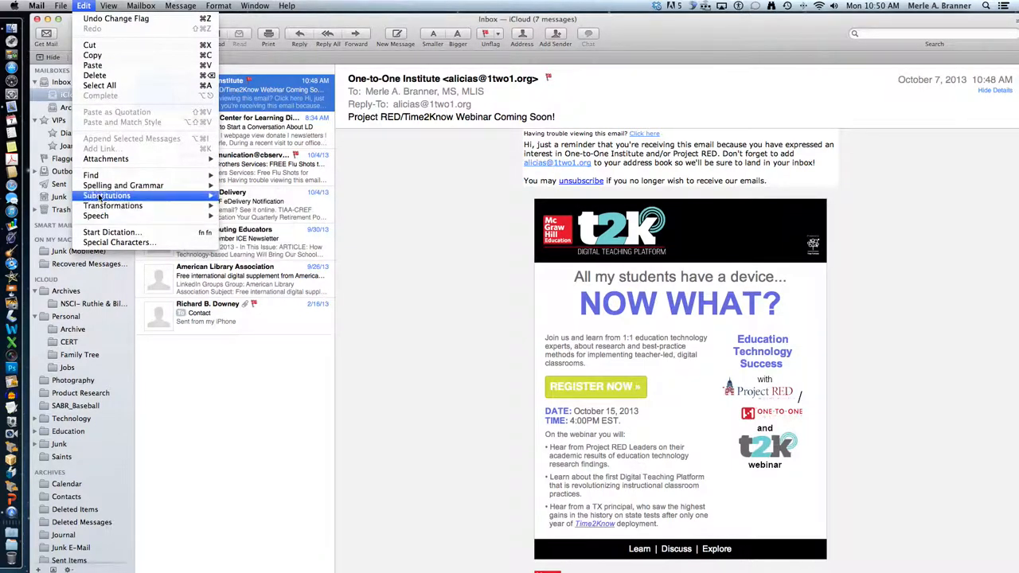
{"action": "mouse_move", "coordinate": [103, 188]}
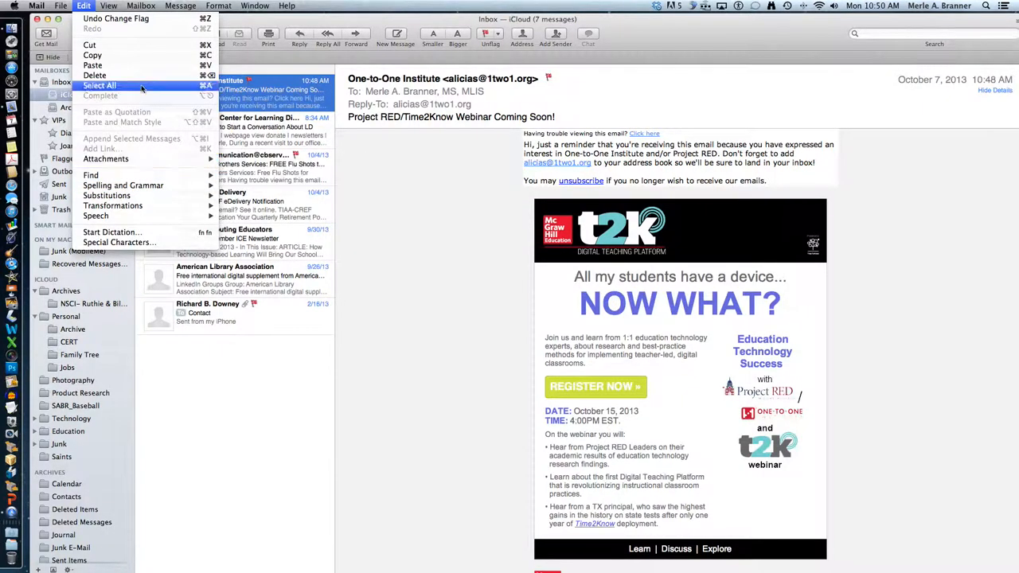
{"action": "mouse_move", "coordinate": [269, 5]}
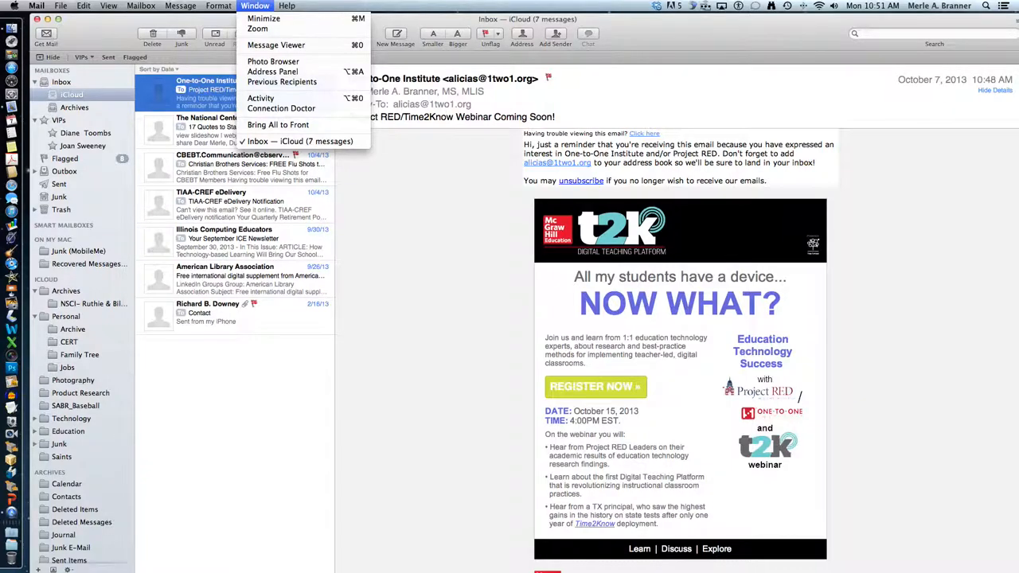
{"action": "left_click", "coordinate": [87, 39]}
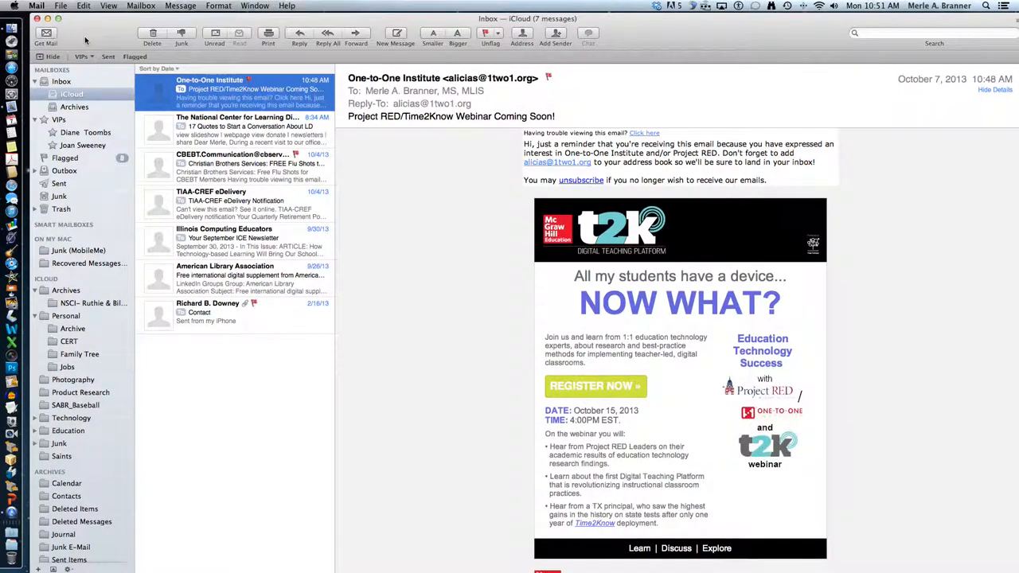
- Hide and restore the mailboxes sidebar, then hide Mail to reveal the desktop
{"action": "left_click", "coordinate": [51, 57]}
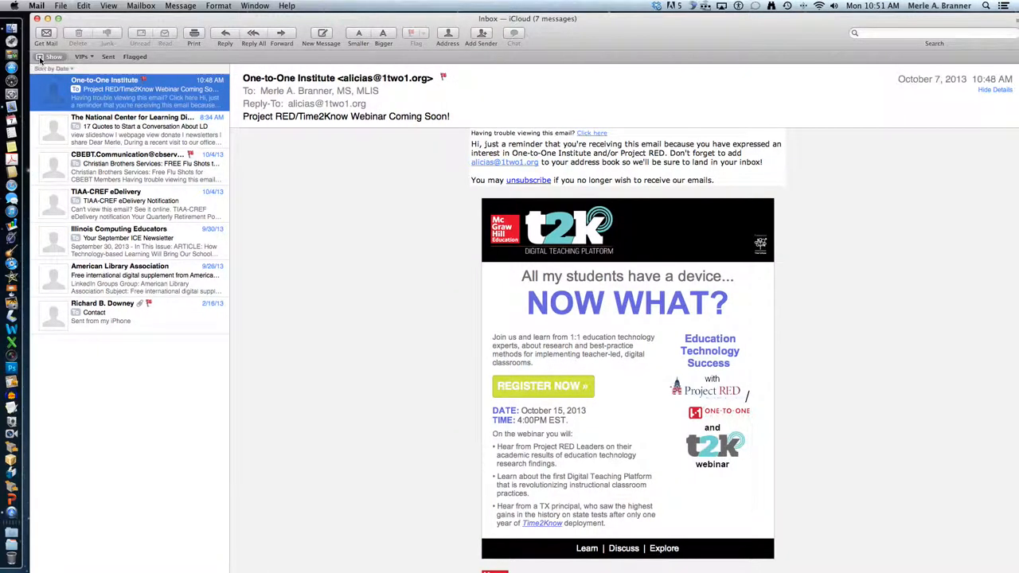
{"action": "left_click", "coordinate": [39, 57]}
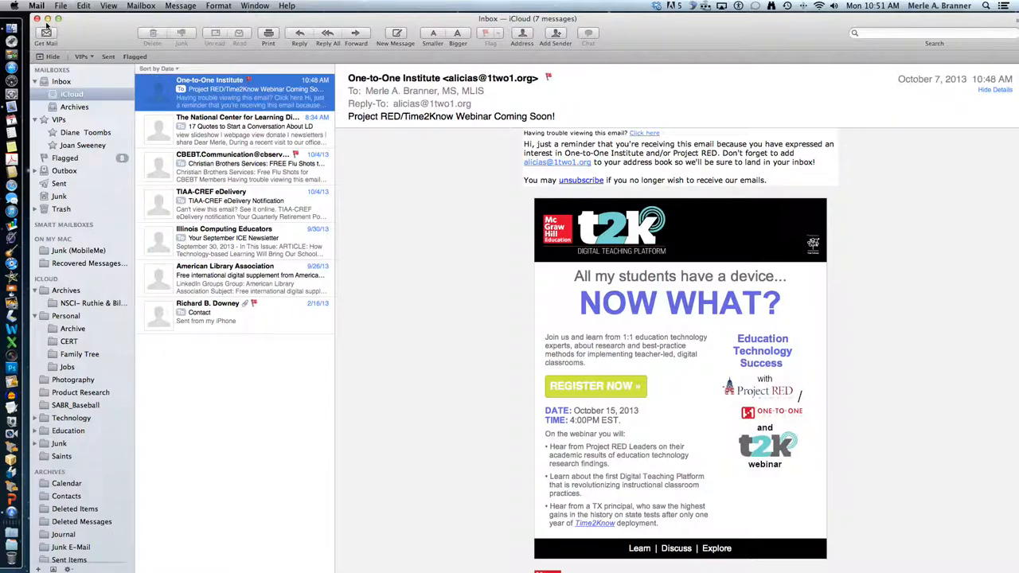
{"action": "key", "text": "super+q"}
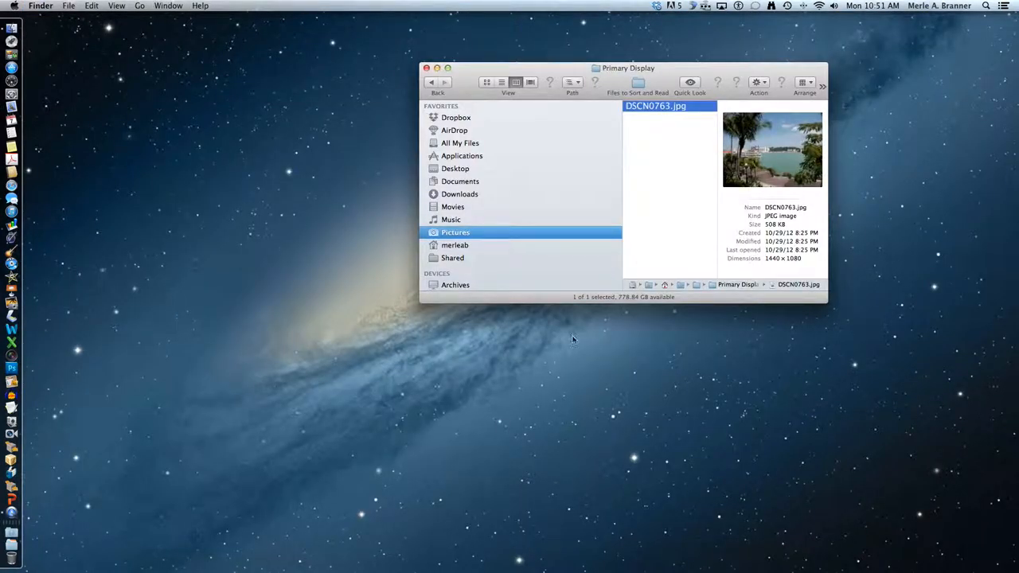
{"action": "left_click", "coordinate": [960, 566]}
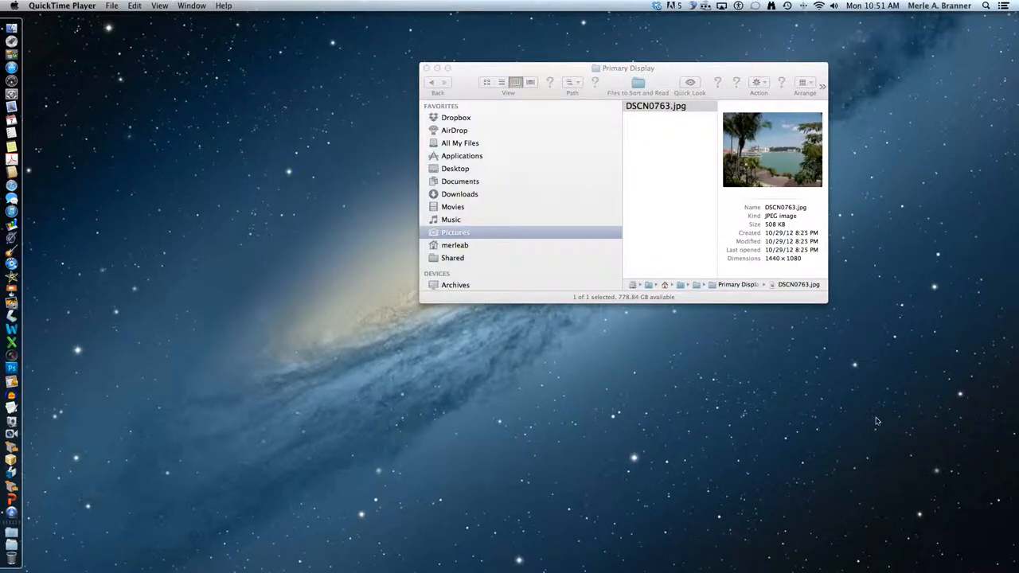